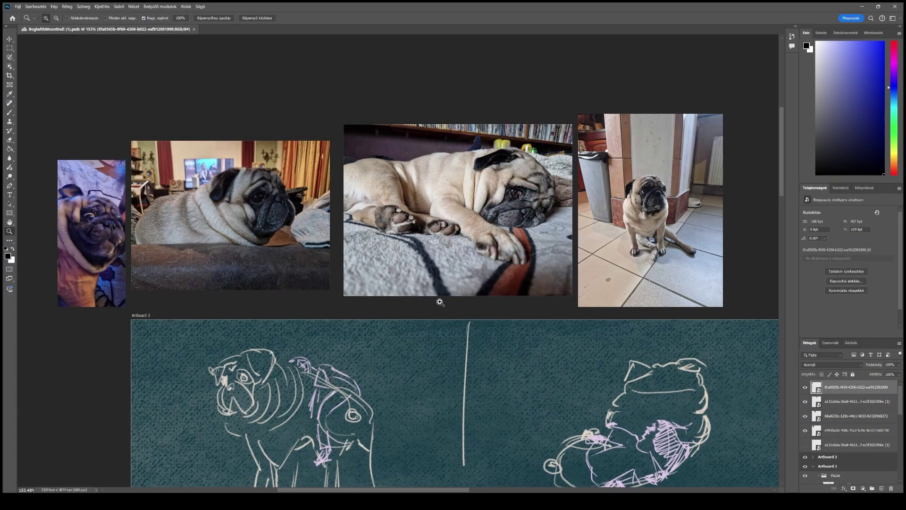
Move two of the pug reference photos so they group with the other photos above the sketch artboard
key("v")
left_click_drag(491, 310, 293, 229)
left_click_drag(673, 277, 338, 223)
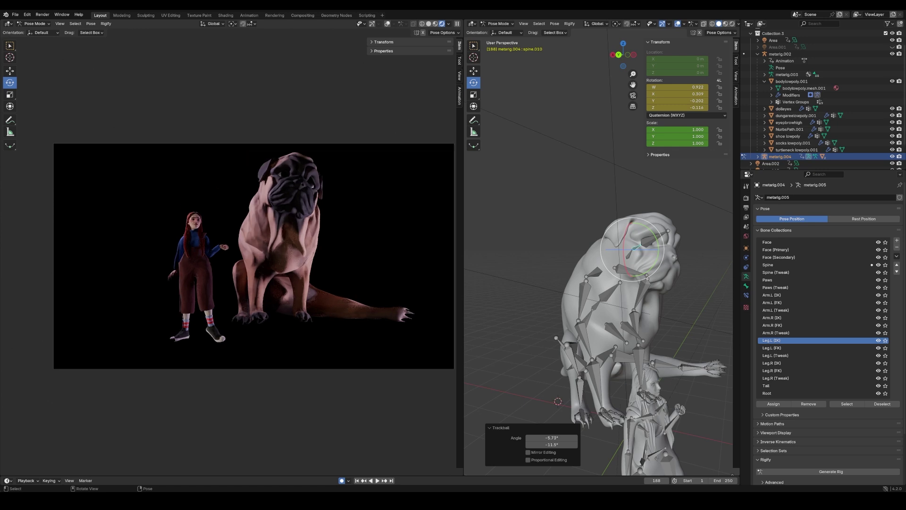
Switch to Blender and rotate the seated dog's spine.010 head bone slightly with a free trackball rotation
middle_click_drag(368, 296, 342, 307, "shift")
scroll(342, 308, "up", 1)
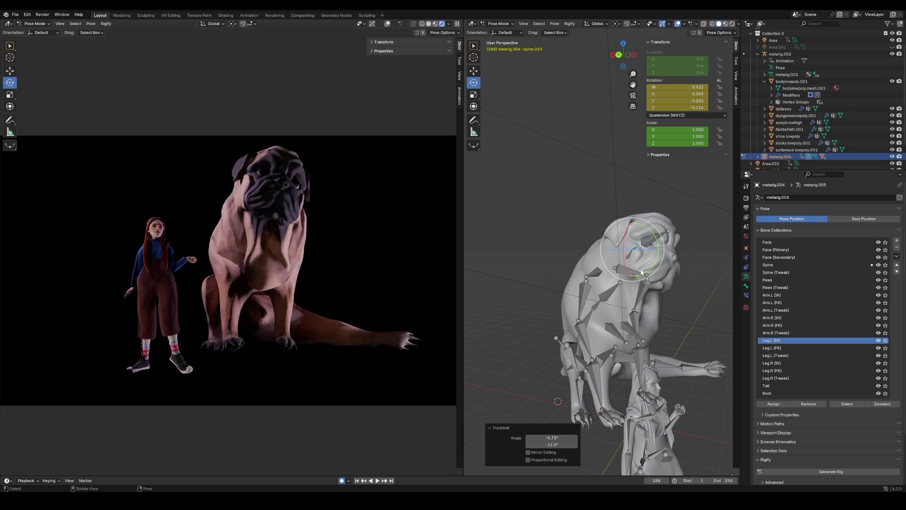
left_click_drag(642, 272, 632, 262)
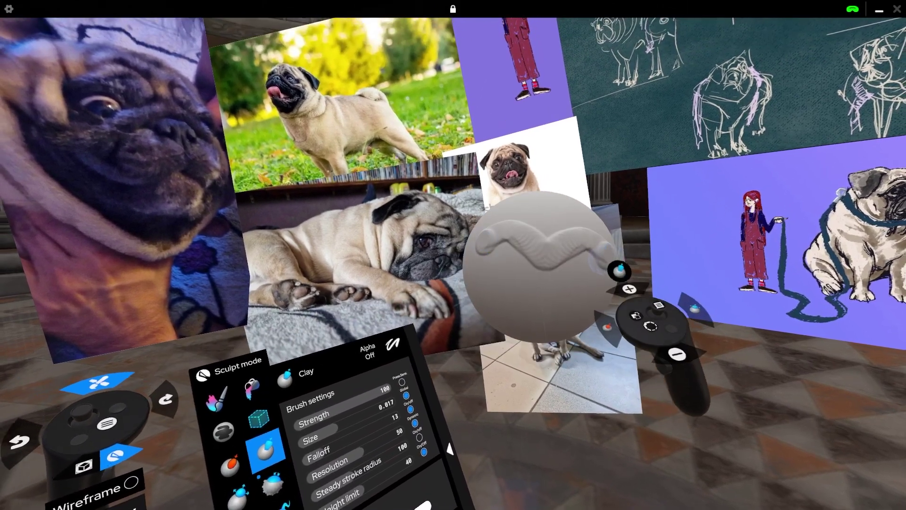
Switch to the VR sculpting app, try a symmetric clay stroke on the sphere, and undo the recent strokes
mouse_move(560, 272)
left_mouse_down()
mouse_move(591, 279)
mouse_move(569, 287)
mouse_move(606, 270)
mouse_move(599, 284)
mouse_move(613, 299)
mouse_move(544, 321)
mouse_move(617, 330)
left_mouse_up()
key("ctrl+z")
key("ctrl+z")
key("ctrl+z")
key("ctrl+z")
key("ctrl+z")
key("ctrl+z")
key("ctrl+z")
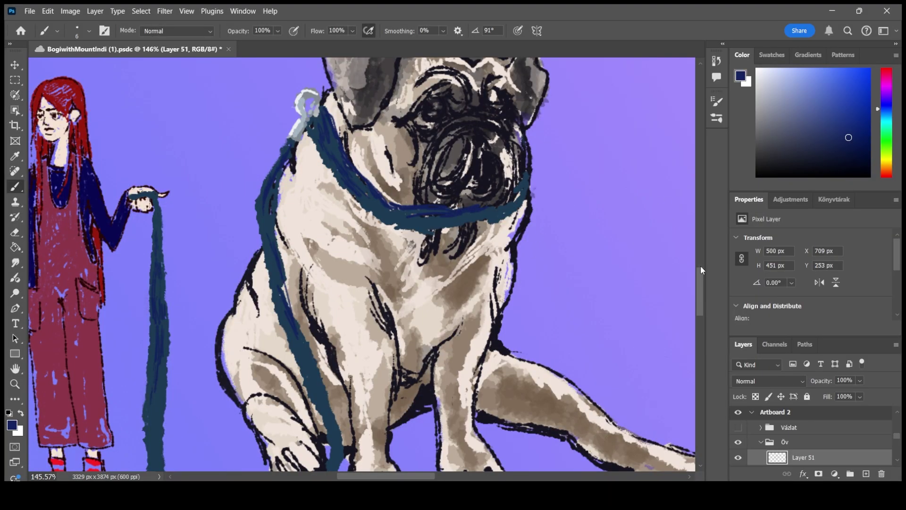
scroll(701, 271, "up", 5)
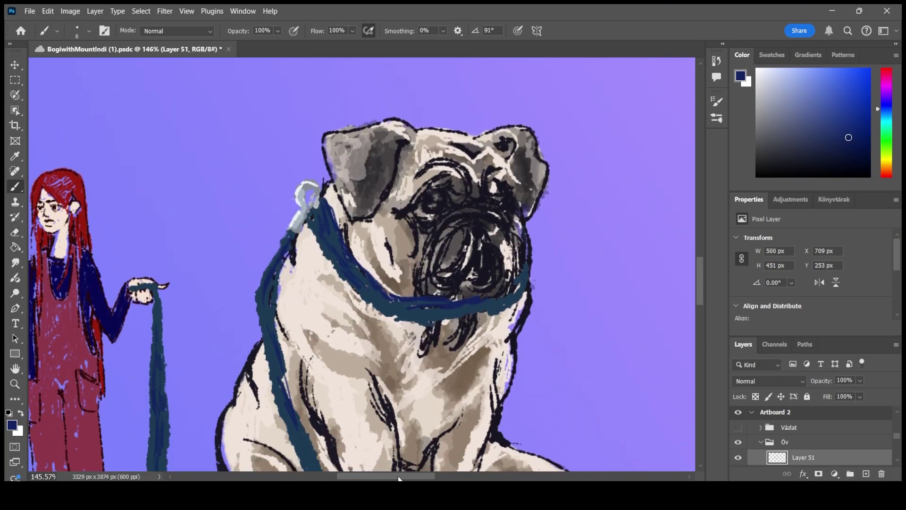
scroll(395, 477, "left", 5)
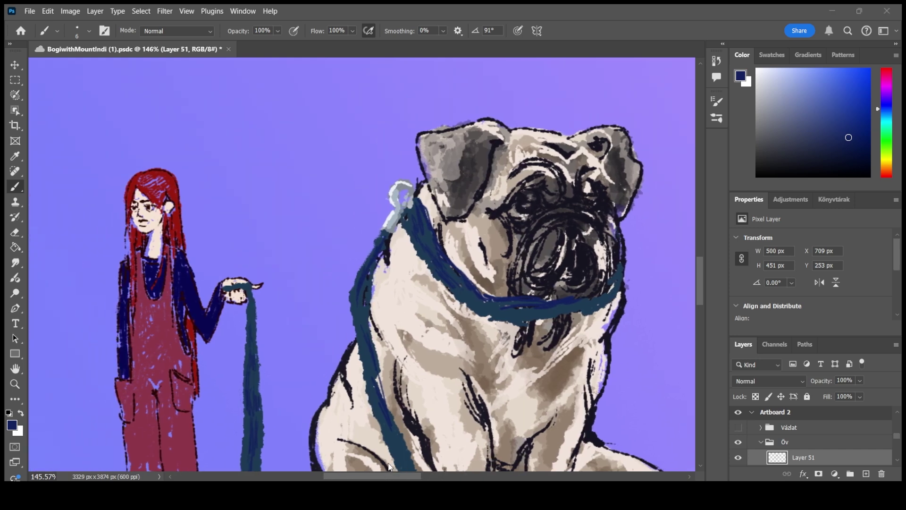
left_click(361, 356)
key("ctrl+alt+m")
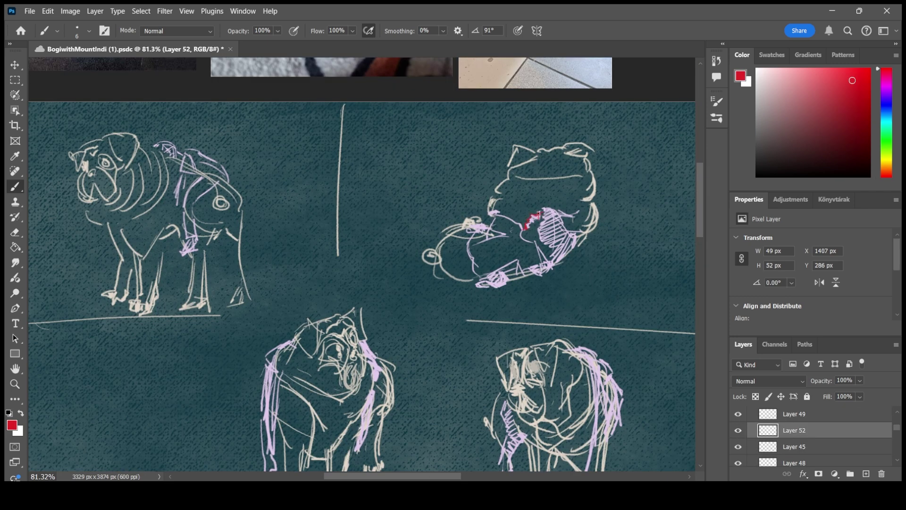
Switch to Photoshop, draw a red stroke over the curled-up dog and rider sketch, and pick a darker red
mouse_move(543, 208)
left_mouse_down()
mouse_move(547, 242)
mouse_move(560, 222)
mouse_move(568, 235)
mouse_move(557, 254)
mouse_move(555, 229)
left_mouse_up()
left_click(845, 162)
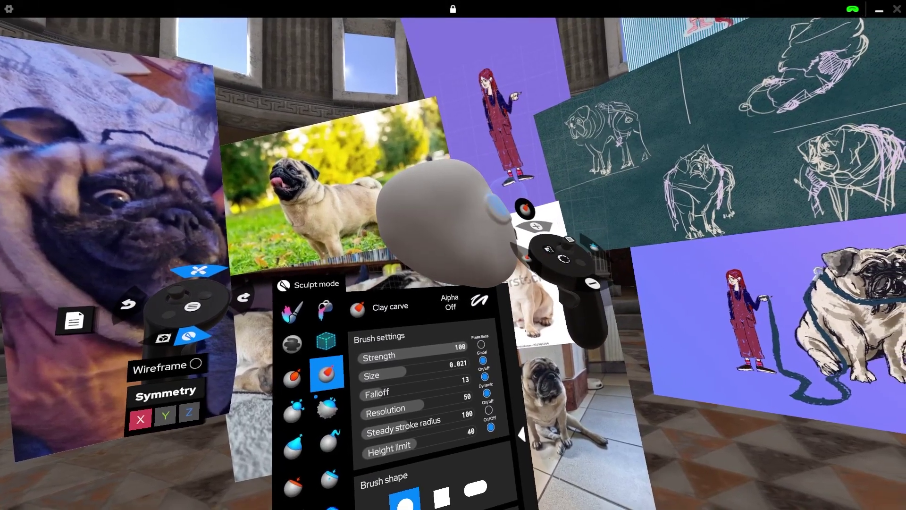
Switch to the VR sculpting app and select the Clay carve brush for the dog's head shape
left_click(327, 373)
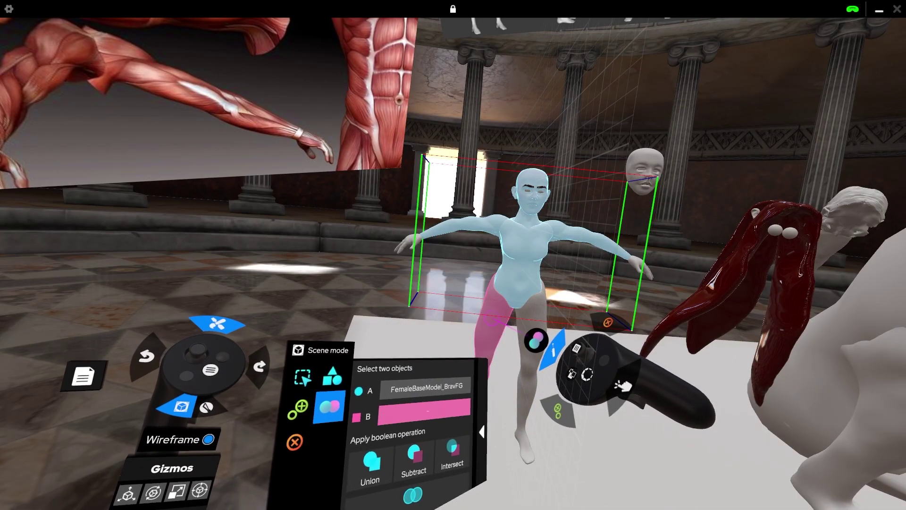
Union the doll's leg and the doll right palm with the FemaleBaseModel_BravFG body using boolean operations
left_click(492, 320)
left_click(370, 465)
left_click(405, 414)
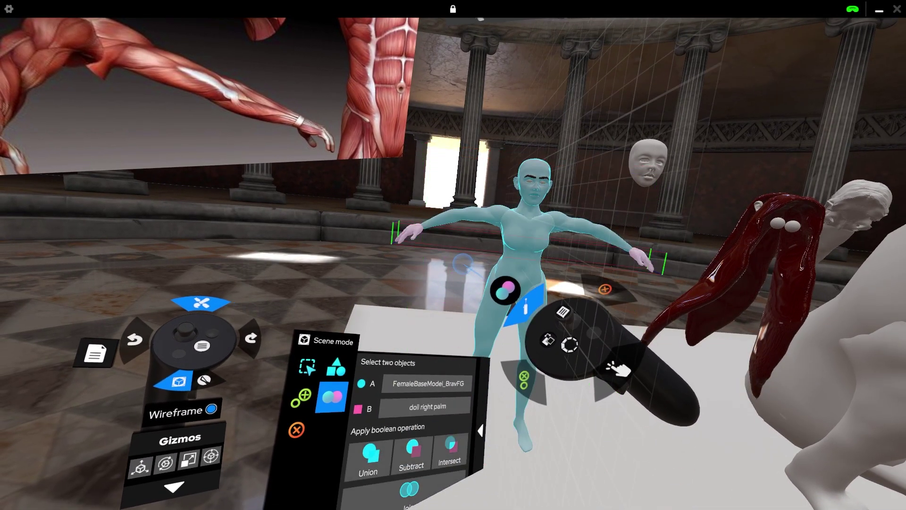
left_click(369, 459)
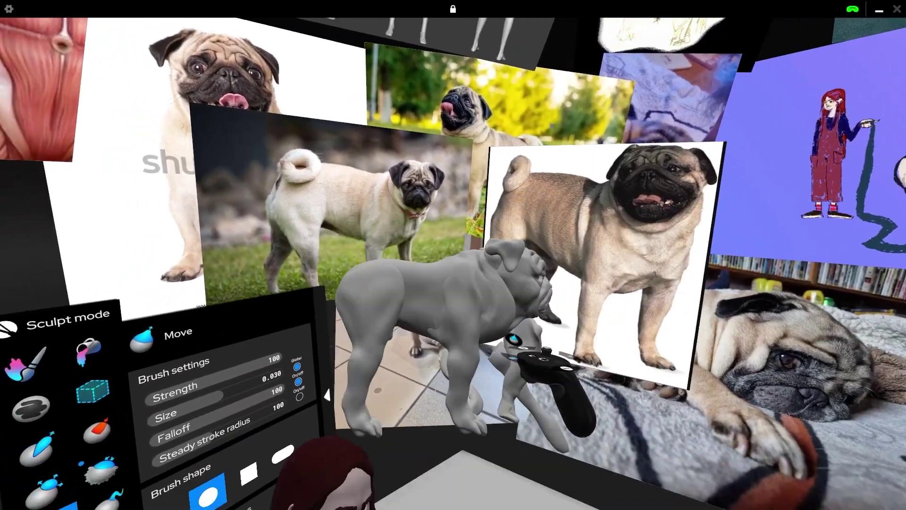
Clone and mirror the dog r f arm object across the X plane of dog body
key("shift")
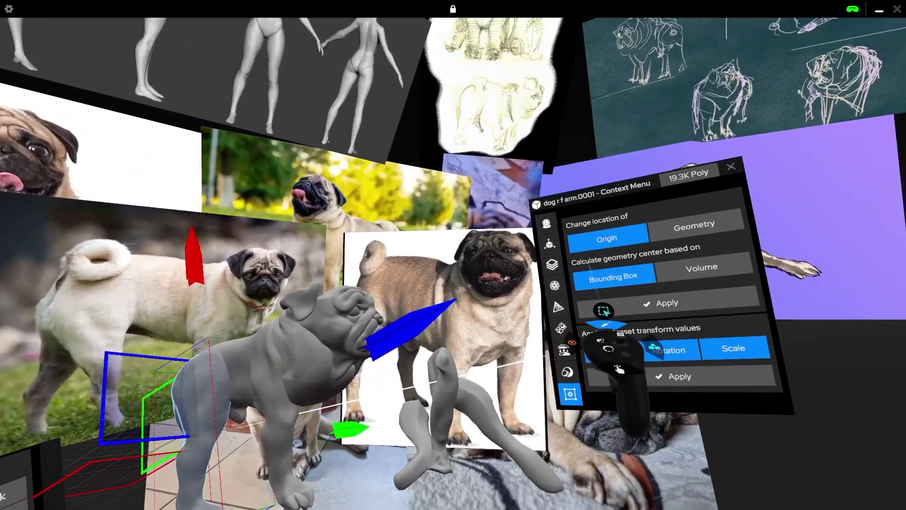
left_click(560, 328)
left_click(698, 257)
left_click(658, 301)
left_click(661, 300)
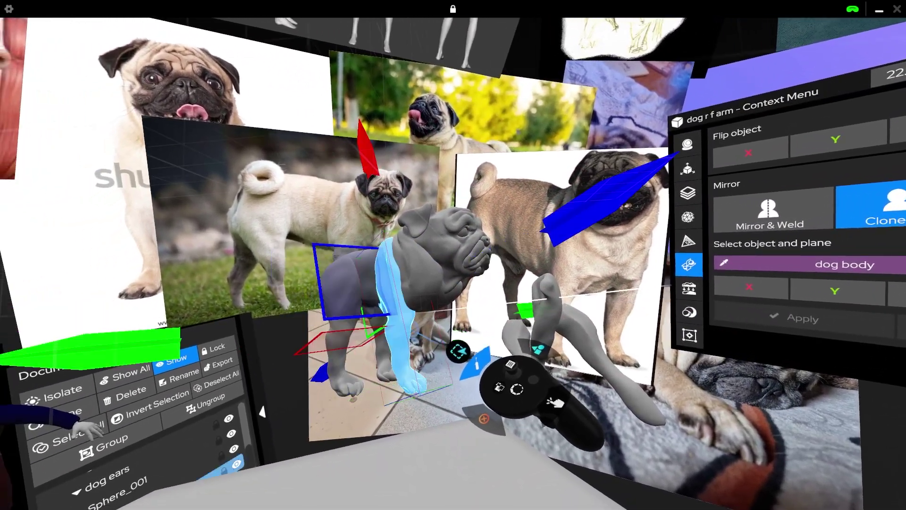
left_click(629, 304)
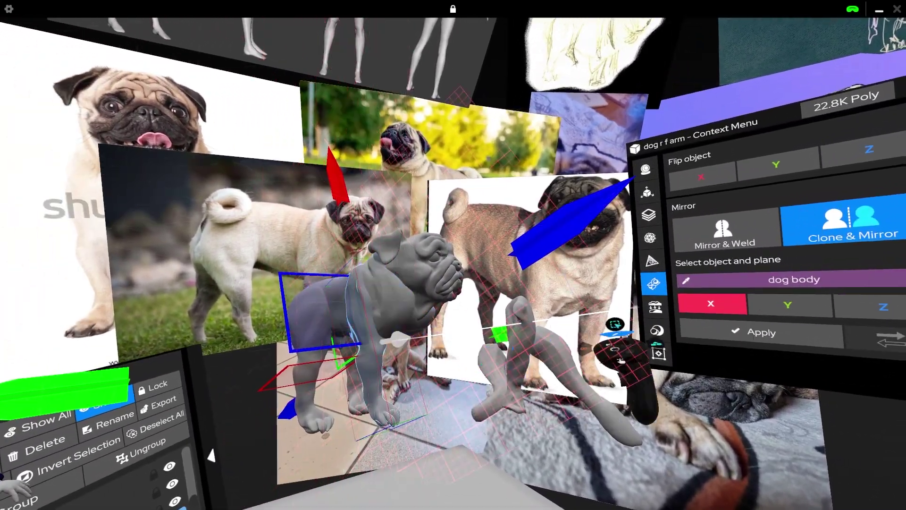
left_click(754, 333)
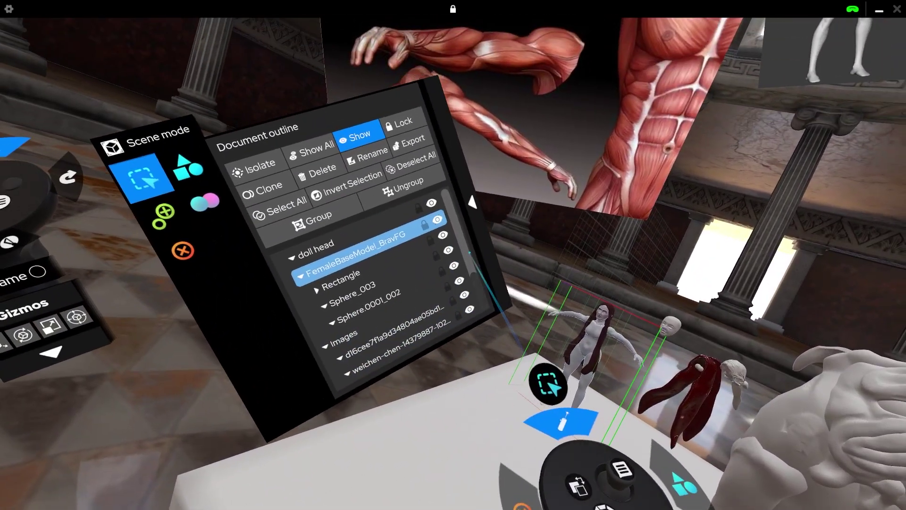
Mirror and weld the doll body.0001 turtleneck so that both of its sides match
scroll(452, 265, "down", 5)
left_click(452, 270)
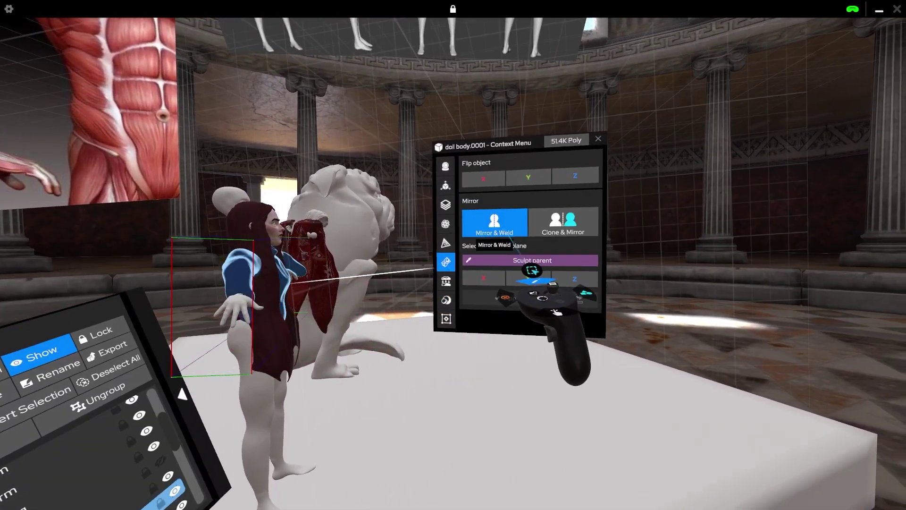
left_click(517, 260)
left_click(388, 321)
left_click(541, 268)
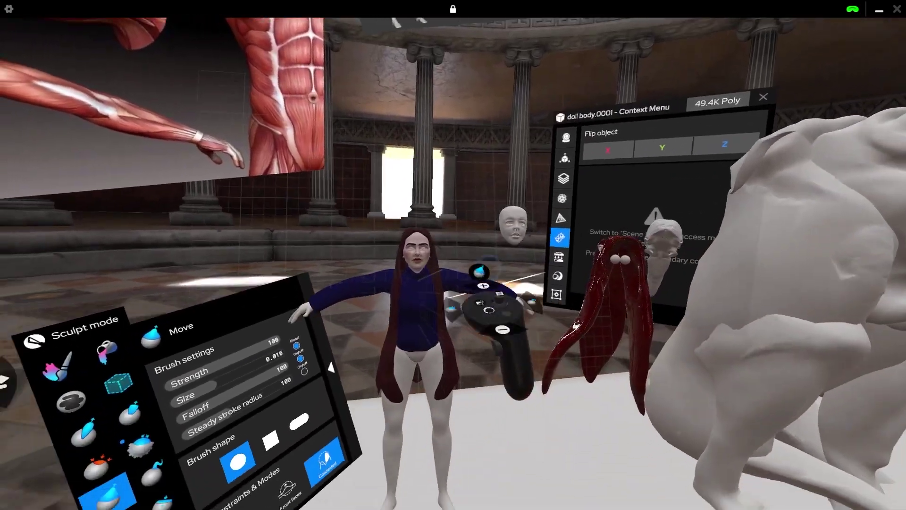
Hide the doll's long hair, Sphere.0001_002, and toggle the Move brush's Connected mode
left_click(460, 290)
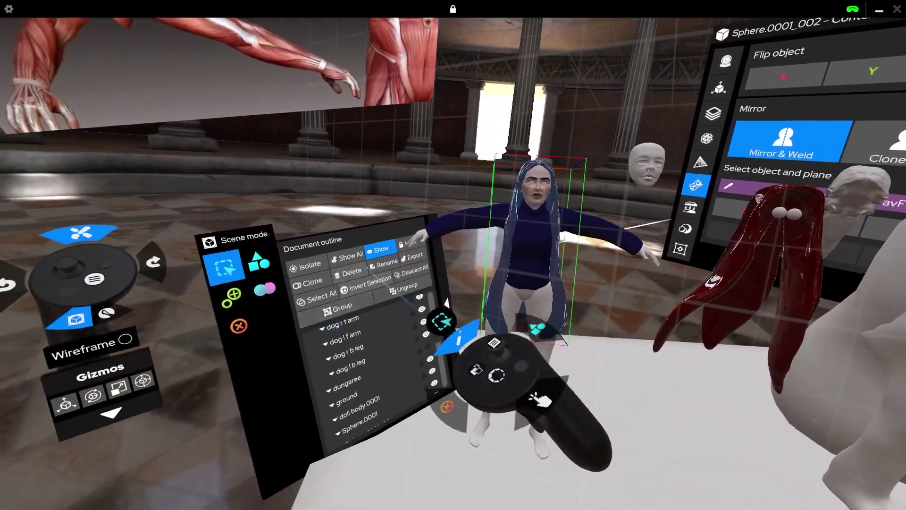
left_click(386, 245)
left_click(498, 243)
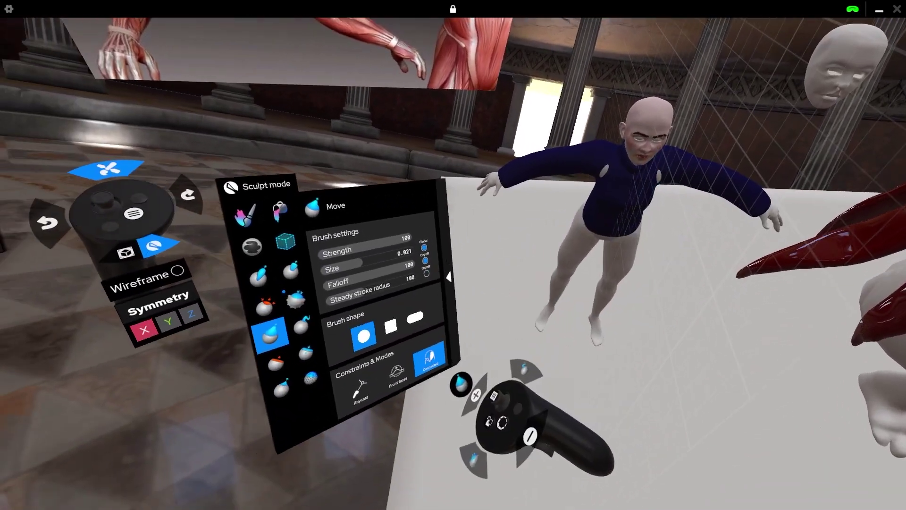
left_click(430, 360)
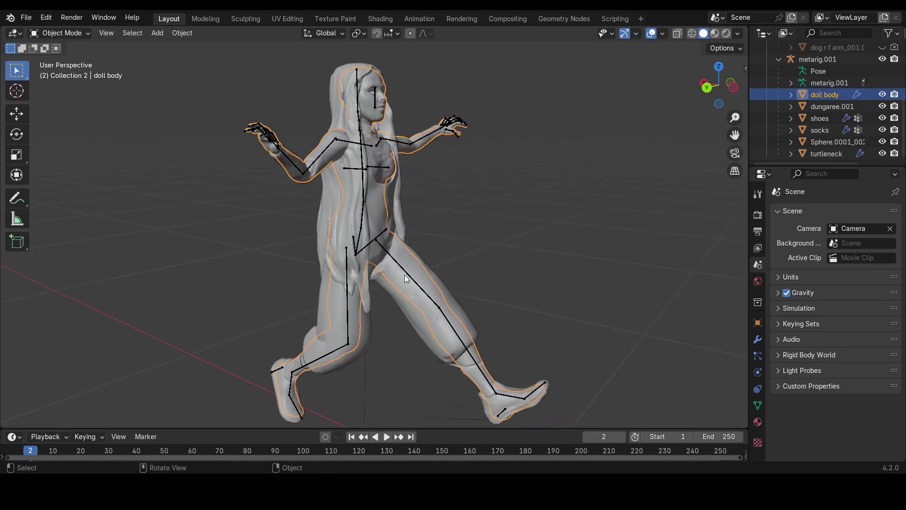
Switch to Blender, select the doll's metarig.001 armature, and set it to Rest Position
left_click(405, 275)
left_click(369, 105)
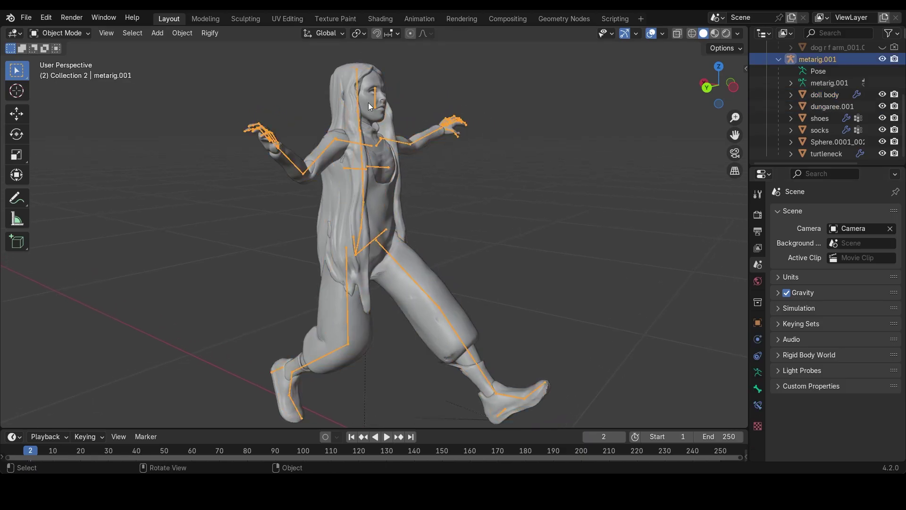
left_click(758, 373)
left_click(867, 249)
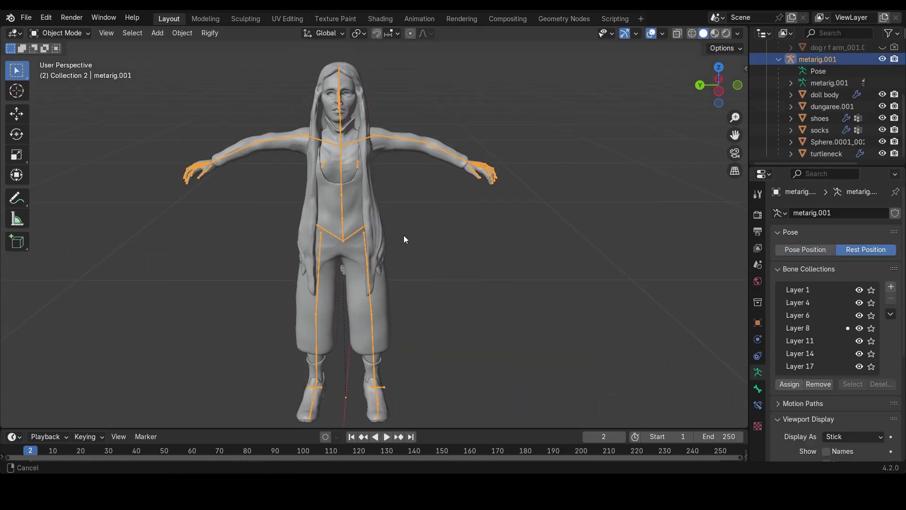
Select the doll body mesh and put it into Weight Paint mode
left_click(487, 182)
left_click(83, 33)
key("Return")
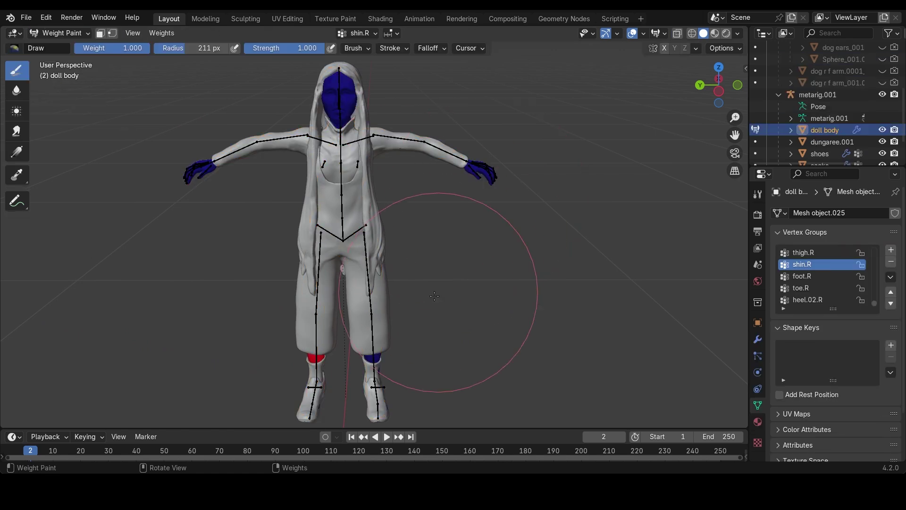
Examine the doll body's f_ring.03.R vertex group weights up close on the right ring finger
scroll(830, 288, "up", 5)
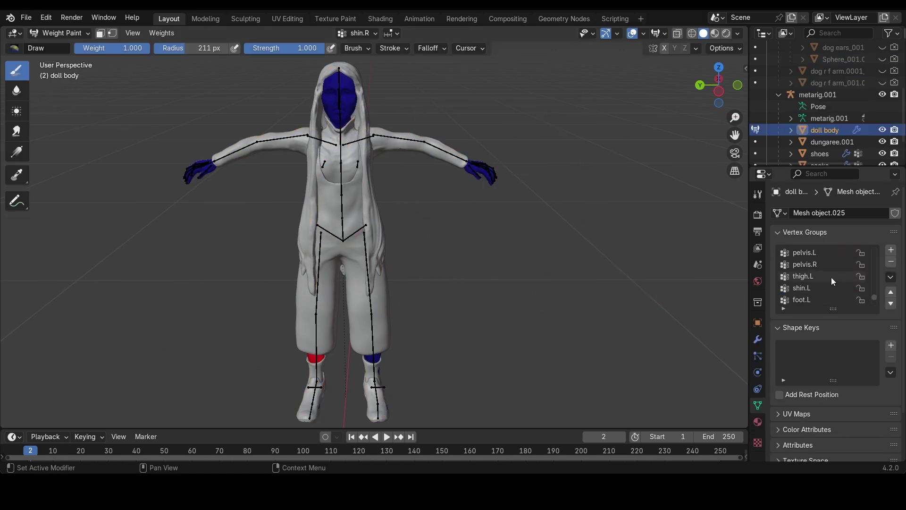
left_click(817, 262)
mouse_move(325, 222)
middle_mouse_down()
mouse_move(461, 237)
mouse_move(455, 232)
middle_mouse_up()
scroll(467, 245, "up", 8)
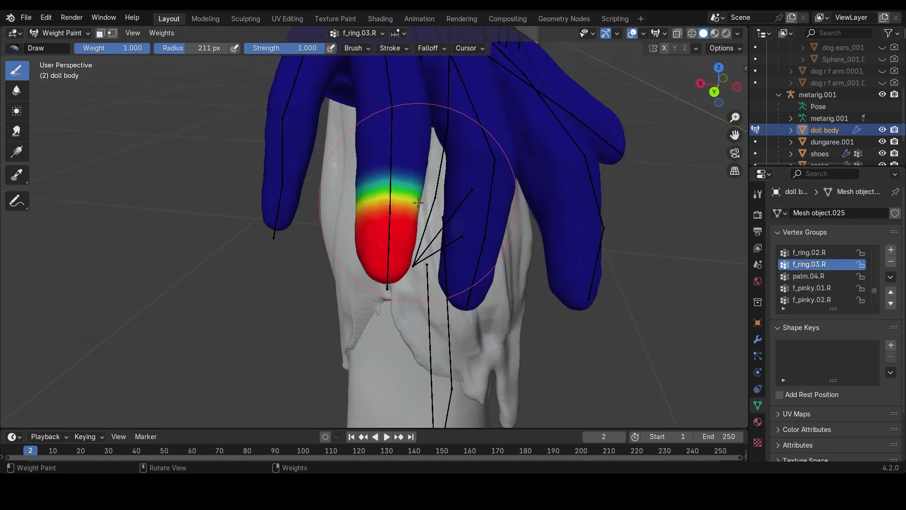
mouse_move(455, 231)
left_mouse_down()
mouse_move(419, 213)
mouse_move(399, 146)
left_mouse_up()
scroll(392, 142, "down", 8)
left_click_drag(374, 226, 381, 165)
middle_click_drag(493, 271, 468, 230)
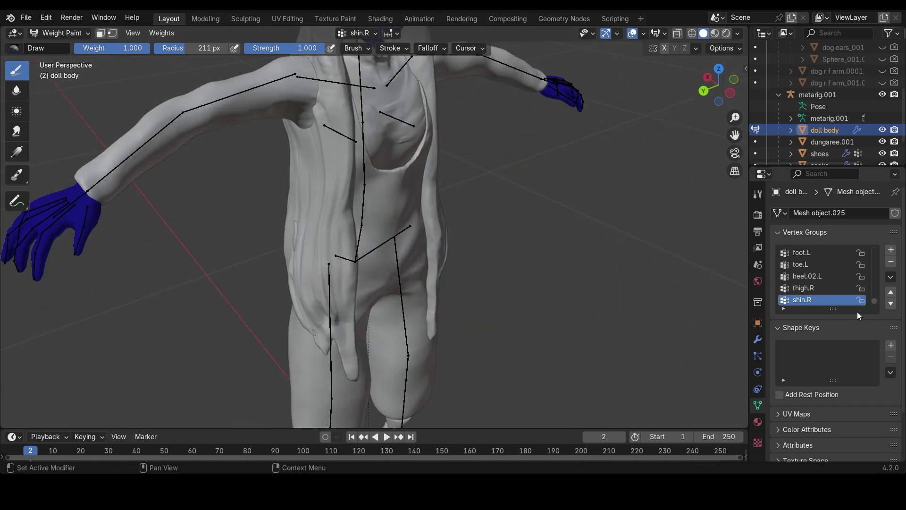
Hide the doll's dungaree, shoes, socks, hair and turtleneck to inspect the weights on the bare body
scroll(845, 292, "down", 2)
scroll(839, 282, "up", 12)
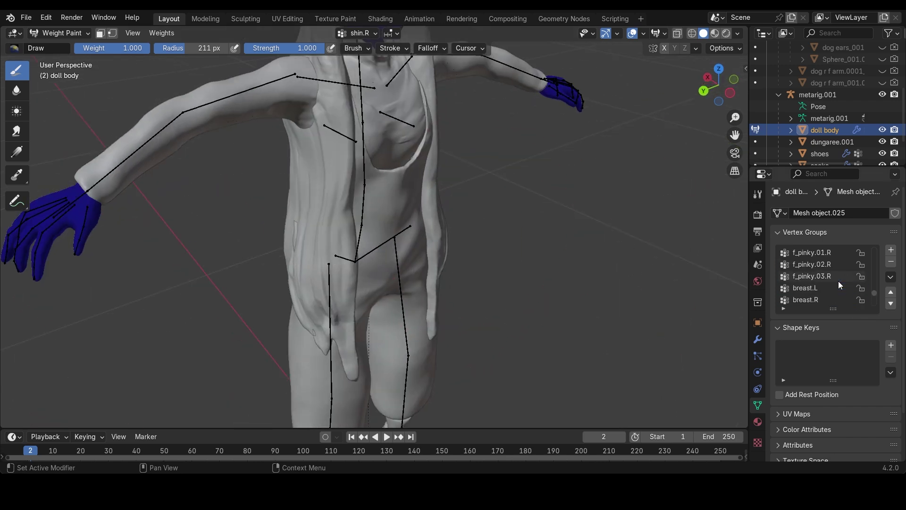
scroll(861, 159, "down", 2)
left_click_drag(882, 118, 888, 152)
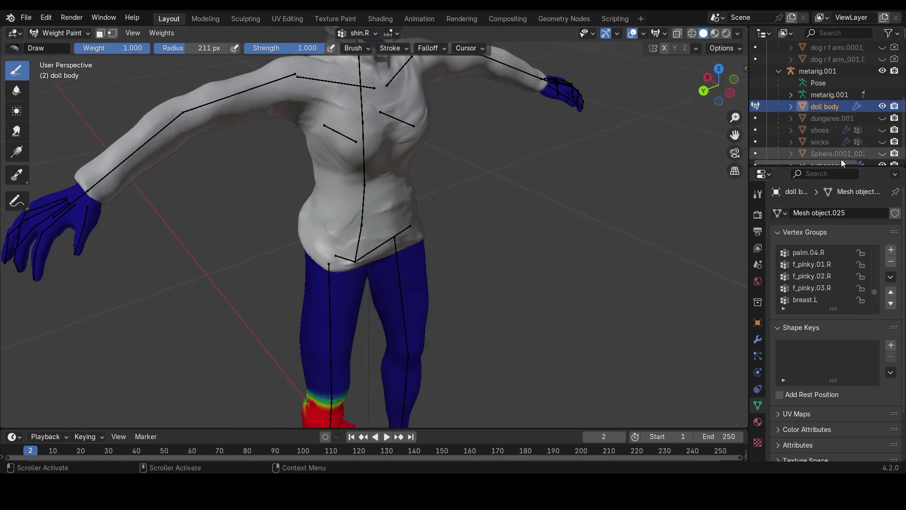
scroll(882, 162, "down", 1)
left_click(882, 153)
mouse_move(486, 222)
middle_mouse_down()
mouse_move(505, 250)
mouse_move(472, 227)
middle_mouse_up()
scroll(504, 254, "down", 3)
middle_click_drag(453, 326, 431, 213, "shift")
scroll(431, 212, "up", 2)
middle_click_drag(288, 113, 230, 198, "shift")
scroll(230, 197, "up", 2)
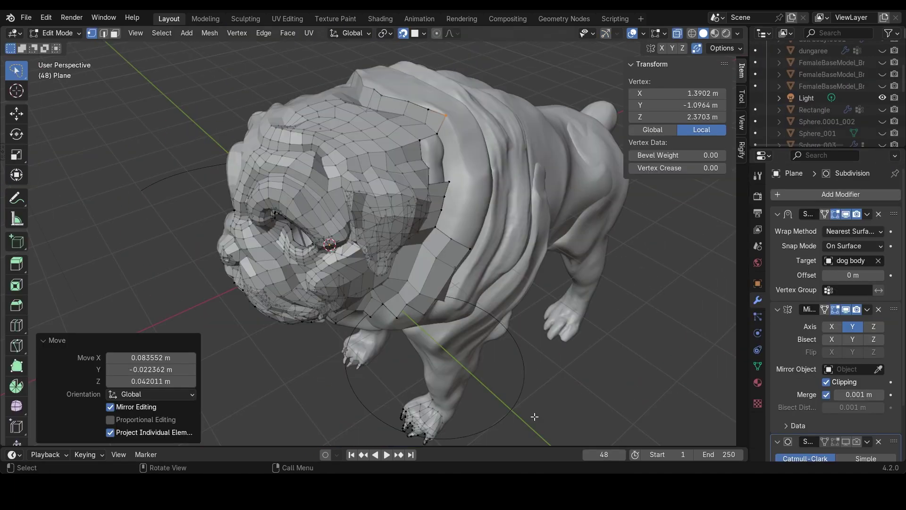
Fill new faces from the open edge of the dog's head retopology mesh and move their outer vertices toward the neck fold
scroll(422, 247, "up", 3)
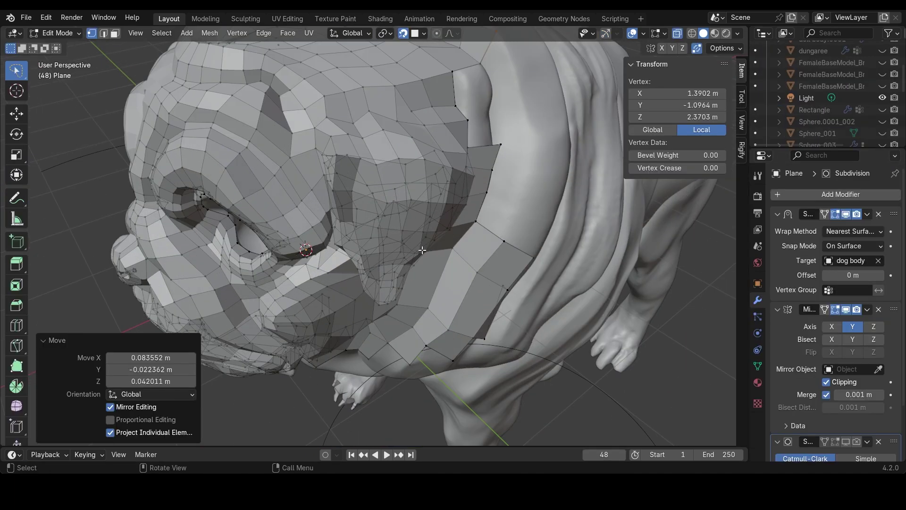
middle_click_drag(504, 194, 465, 293, "shift")
scroll(435, 244, "up", 2)
left_click(414, 193)
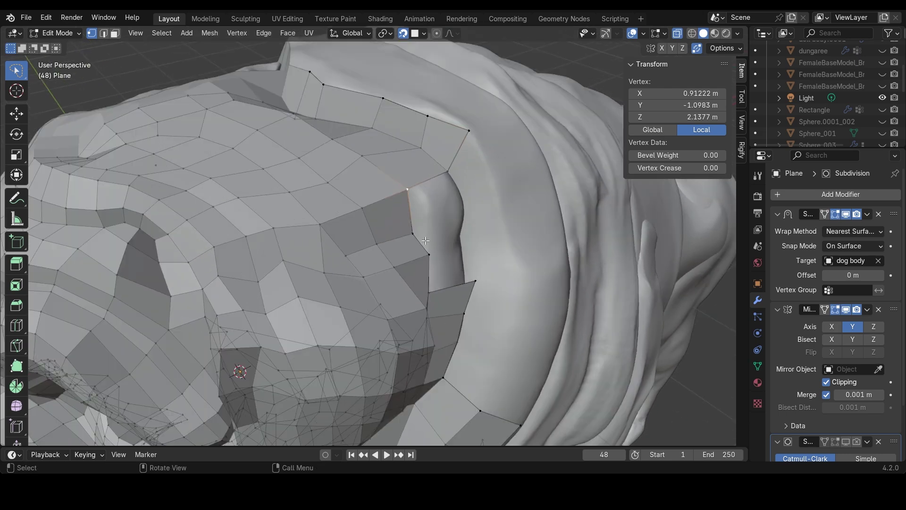
key("f")
key("g")
left_click(434, 239)
key("g")
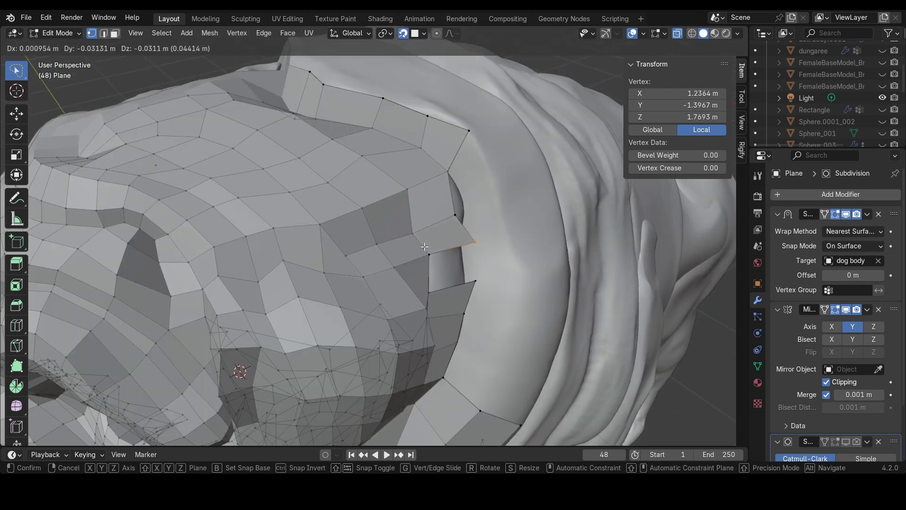
left_click(424, 247)
Extend the head mesh with the next face below and move its corner vertex onto the existing boundary corner
left_click(429, 257)
key("f")
key("g")
left_click(437, 261)
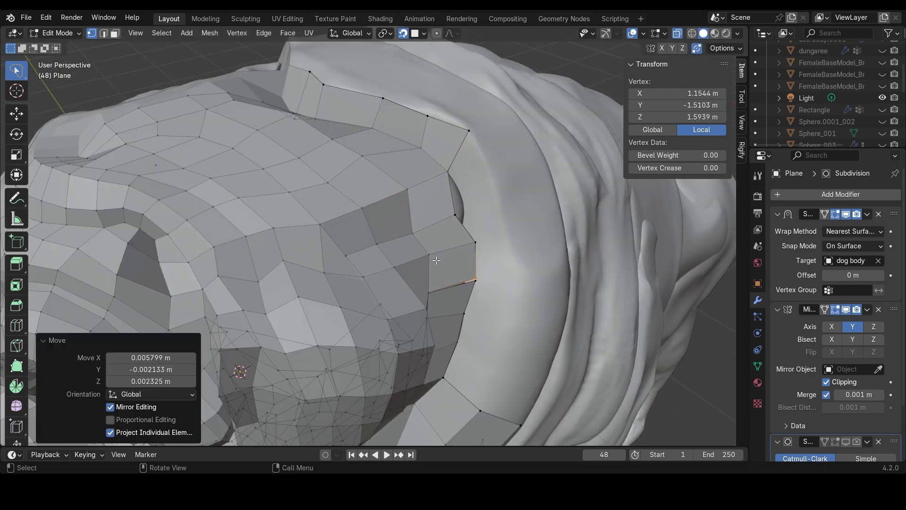
Fill the remaining gap beside the lower boundary strip, undo the stray selection, and reposition the boundary vertex
key("f")
left_click(492, 286)
key("ctrl+z")
key("g")
left_click(492, 289)
Close the notch in the upper head boundary with a face and move its outer vertex toward the neck fold
middle_click_drag(518, 305, 465, 212)
left_click(376, 150)
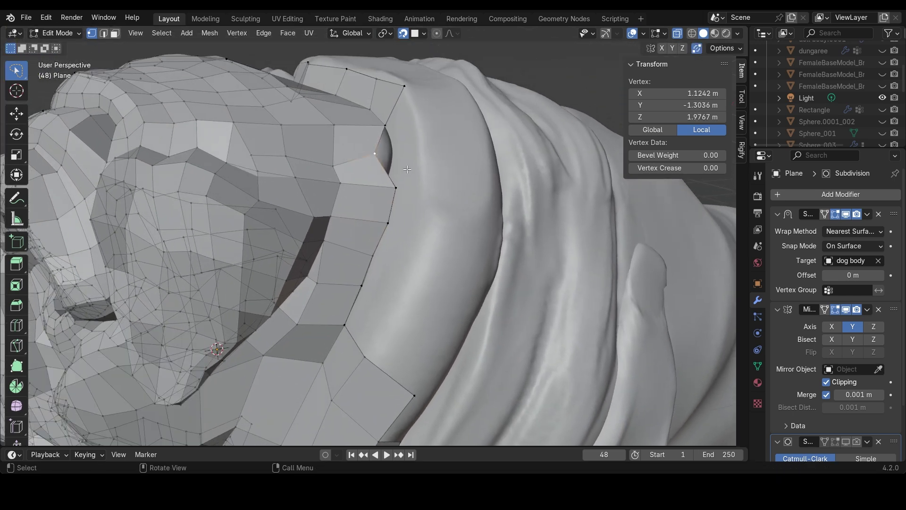
key("g")
left_click(415, 169)
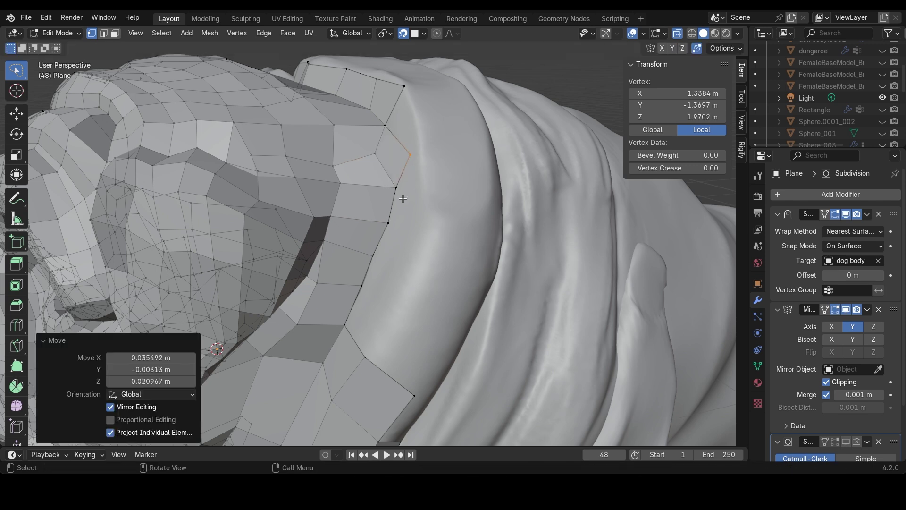
Extend the lower part of the head mesh's open neck boundary with new faces and move their outer vertices toward the neck fold
left_click(354, 314)
key("g")
left_click(365, 323)
left_click(363, 282)
key("f")
key("g")
left_click(375, 273)
Continue the face strip upward along the open neck boundary, moving each new outer vertex closer to the neck fold
left_click(373, 255)
key("f")
key("g")
left_click(383, 249)
left_click(390, 222)
key("f")
key("g")
left_click(399, 216)
Close the gap between the new strip and the upper boundary vertex, undo the stray edit, and move that vertex toward the neck fold
left_click(402, 185)
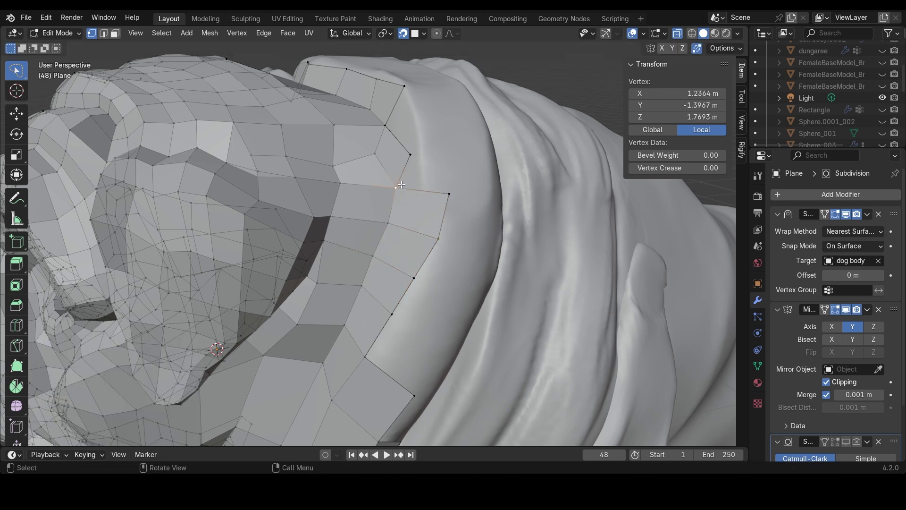
middle_click_drag(412, 176, 471, 215)
left_click(488, 278)
key("g")
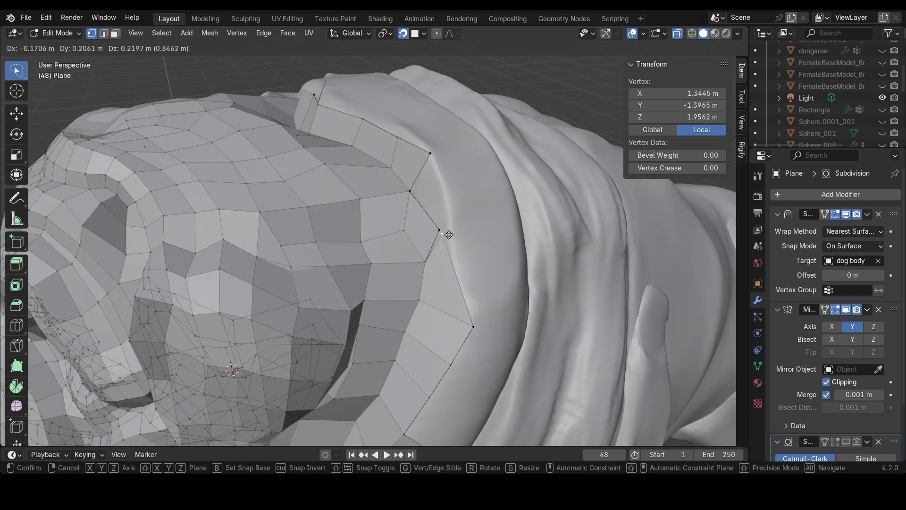
left_click(448, 230)
key("g")
key("Escape")
key("h")
key("ctrl+z")
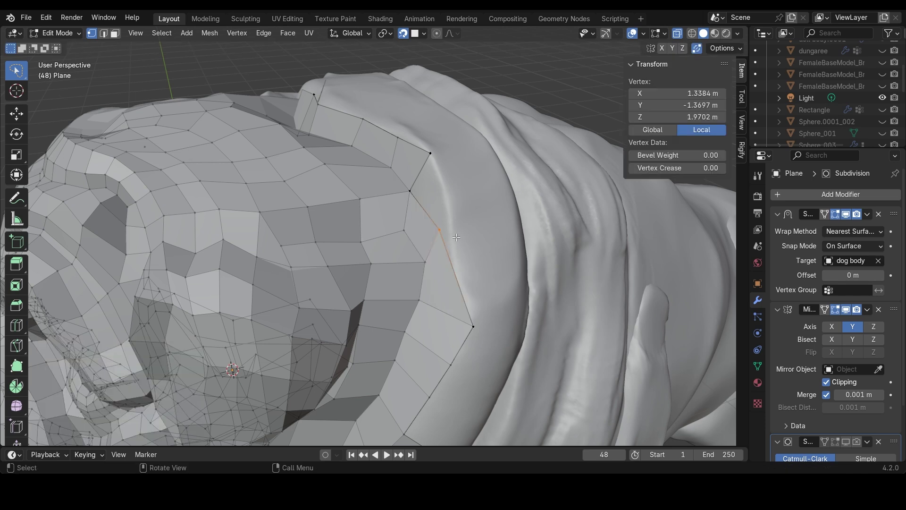
key("g")
left_click(481, 247)
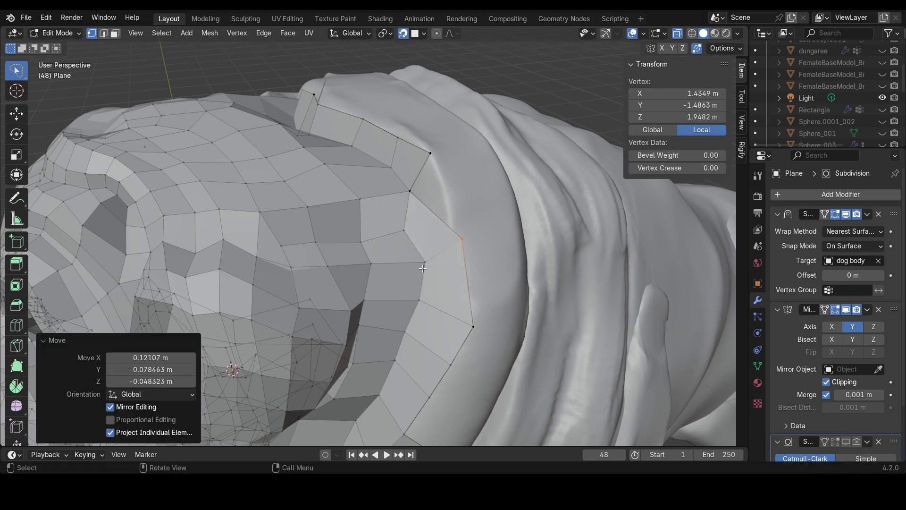
Fill the notches in the lower boundary at the side of the dog's neck with faces and position their outer vertices
scroll(416, 294, "down", 3)
middle_click_drag(417, 295, 461, 283)
scroll(460, 283, "up", 3)
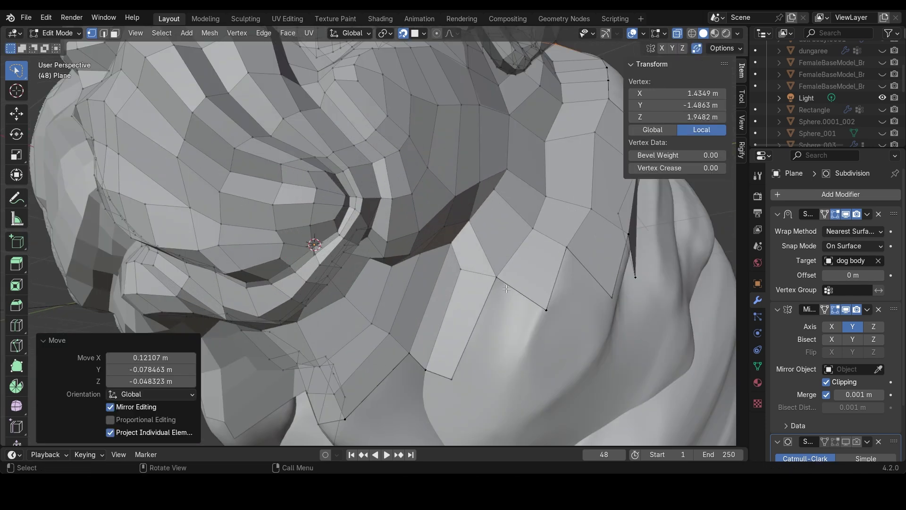
left_click(506, 289)
key("g")
left_click(571, 245)
key("g")
left_click(572, 245)
key("g")
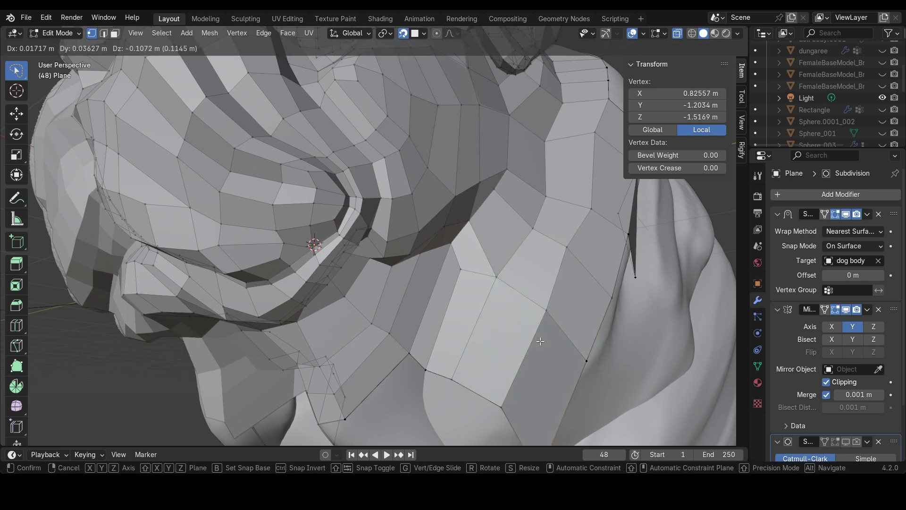
left_click(521, 296)
key("g")
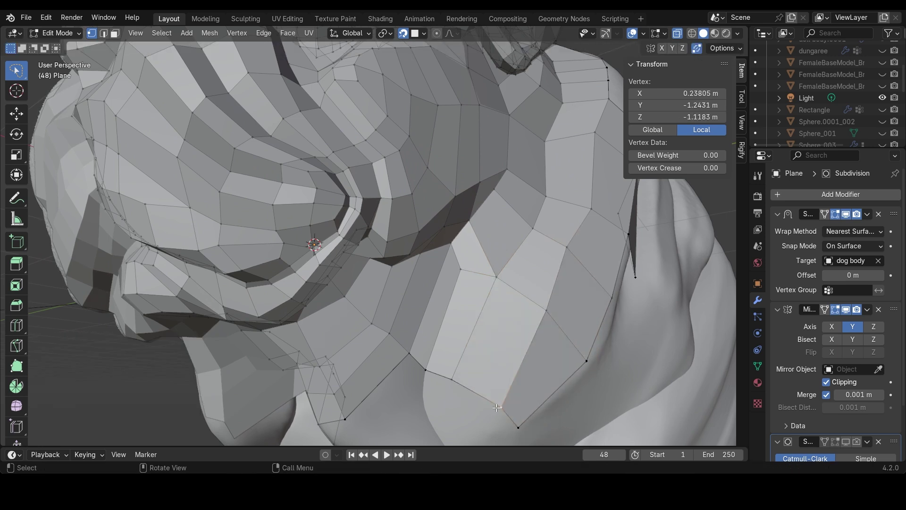
left_click(491, 394)
Add a face on the front of the throat beside the side-neck patch and place its outer vertex
middle_click_drag(491, 394, 474, 301)
left_click(415, 228)
key("g")
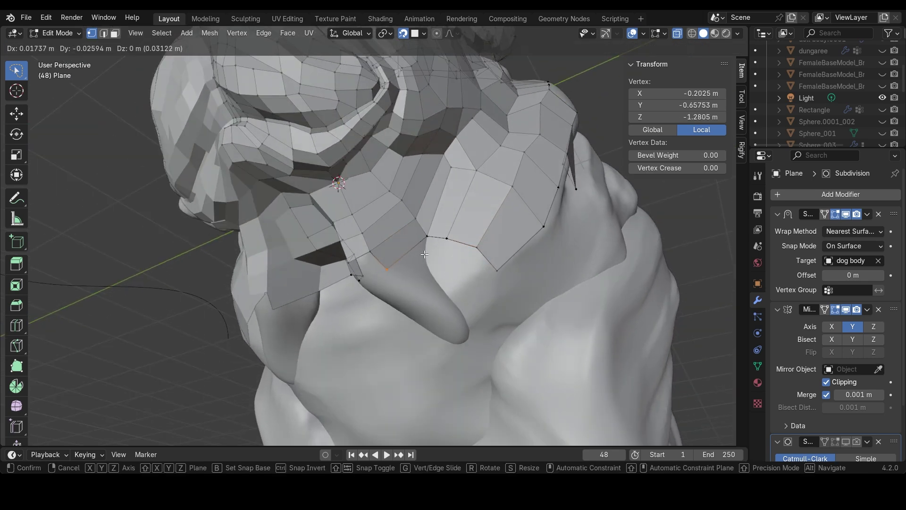
left_click(425, 254)
Fill the next face toward the middle of the throat, above the skin fold, and fine-tune its corner vertex
middle_click_drag(425, 254, 459, 187)
left_click(441, 189)
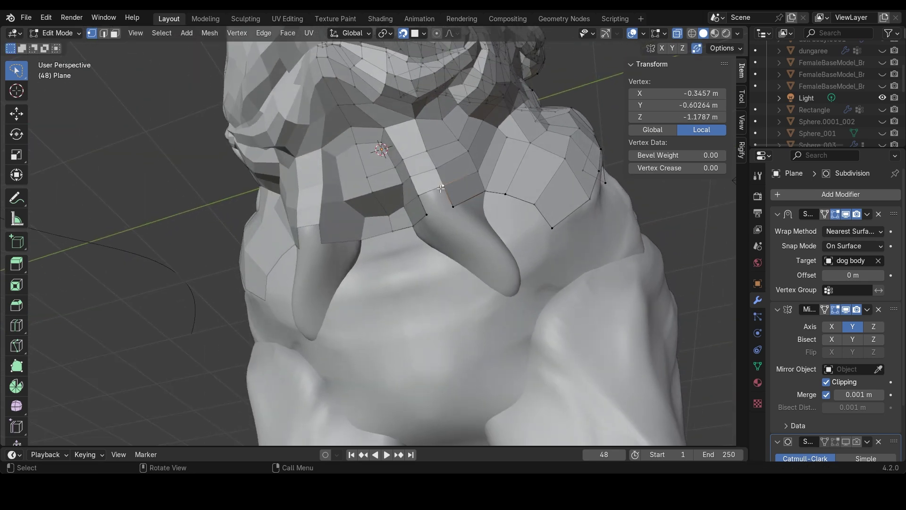
key("g")
left_click(434, 237)
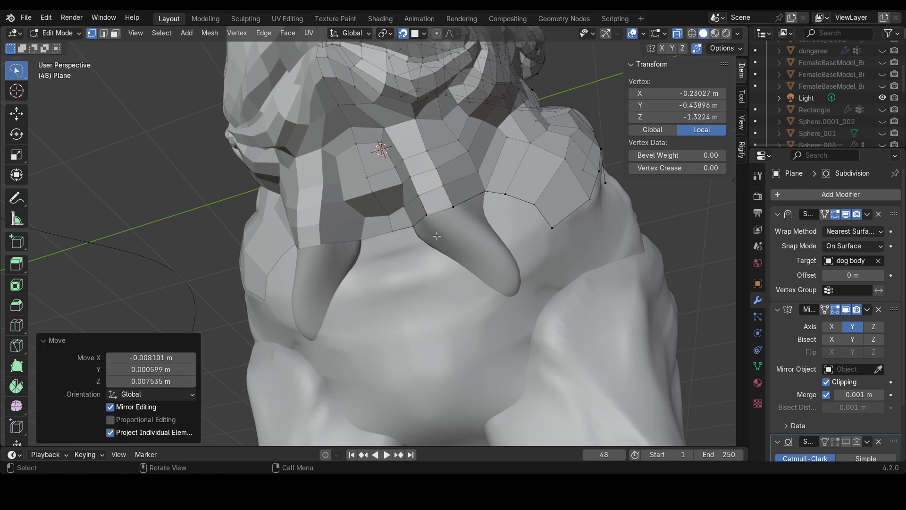
key("g")
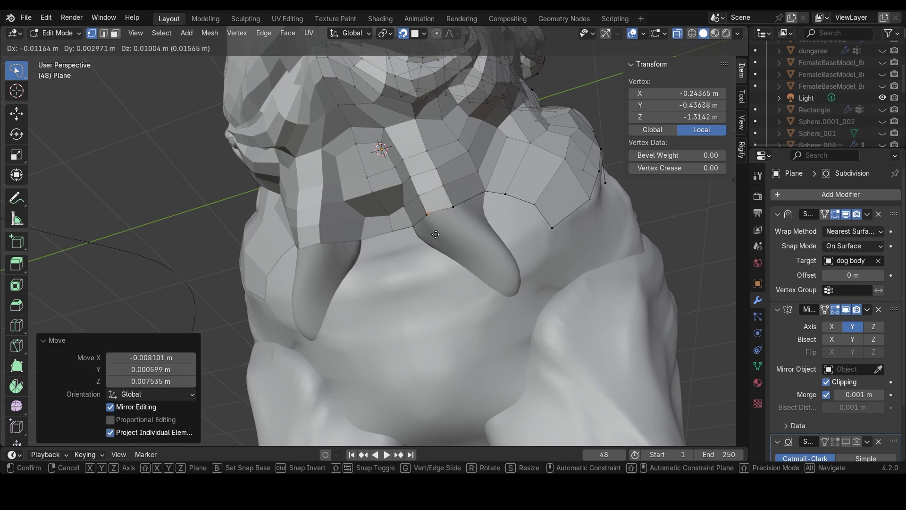
left_click(435, 236)
key("g")
left_click(435, 237)
middle_click_drag(435, 237, 425, 265)
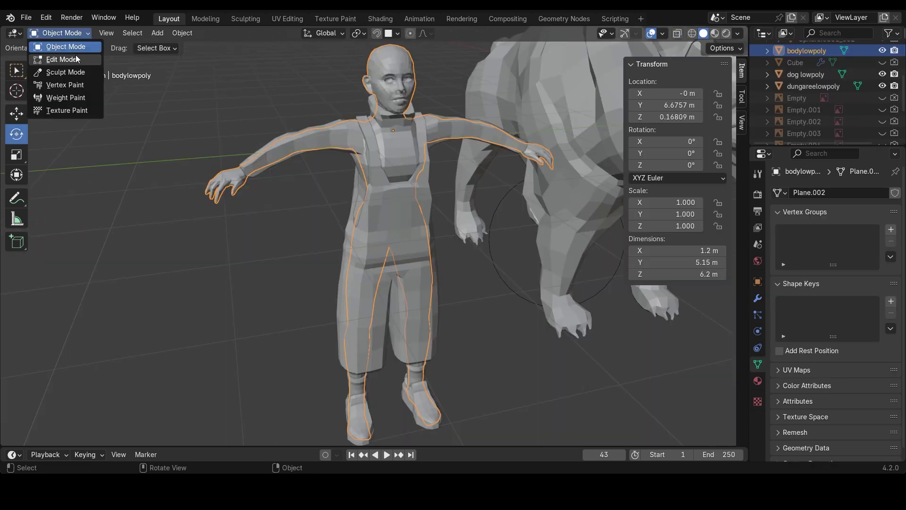
Put the girl's bodylowpoly mesh in Edit Mode and examine the topology of her head
left_click(52, 55)
left_click(497, 233)
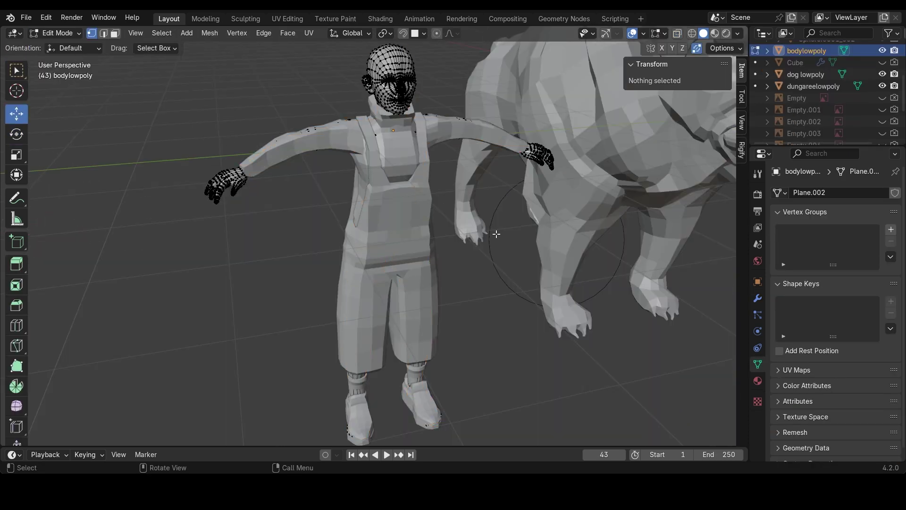
scroll(454, 250, "up", 10)
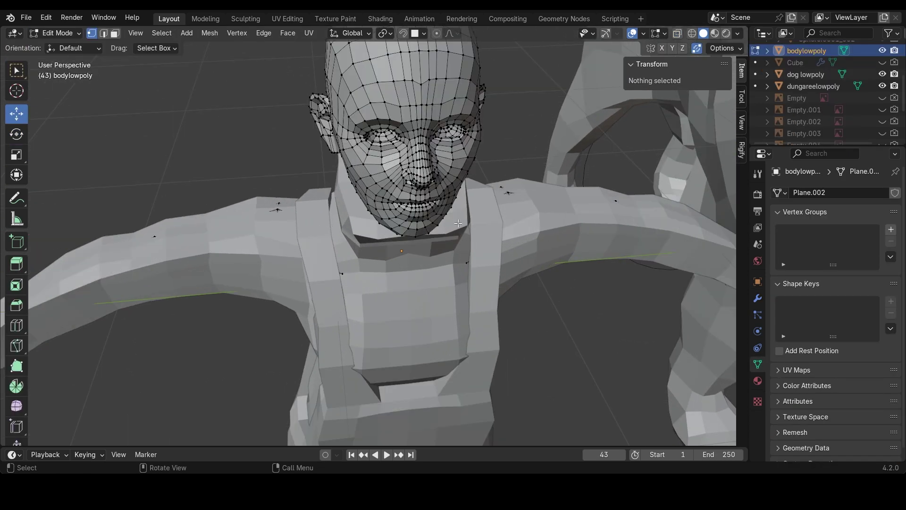
middle_click_drag(458, 223, 491, 276)
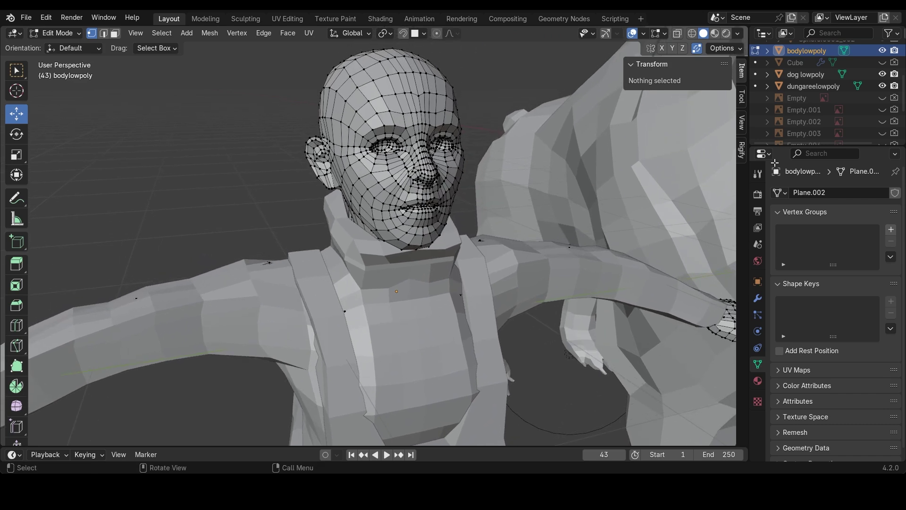
Hide the dungareelowpoly and turtleneck lowpoly meshes to inspect the girl's body topology underneath
left_click(883, 86)
scroll(883, 90, "down", 5)
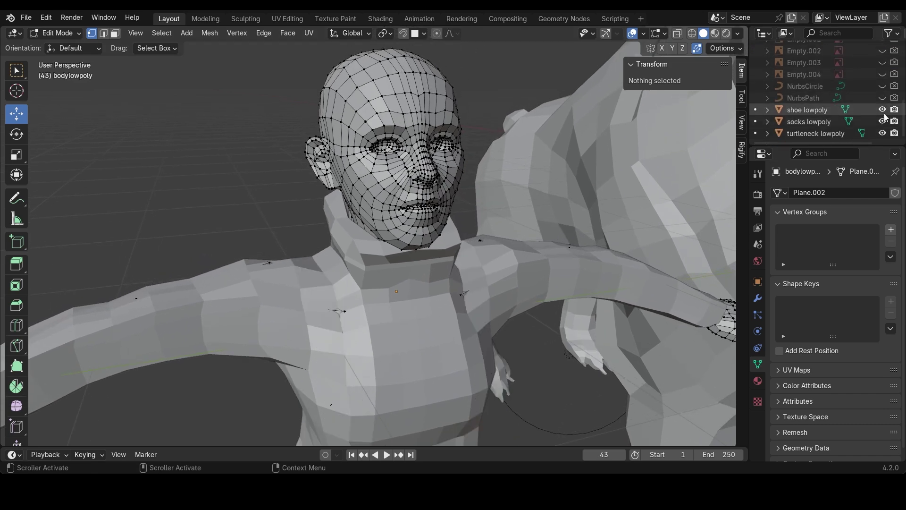
left_click(883, 133)
scroll(476, 320, "down", 5)
middle_click_drag(475, 320, 526, 228)
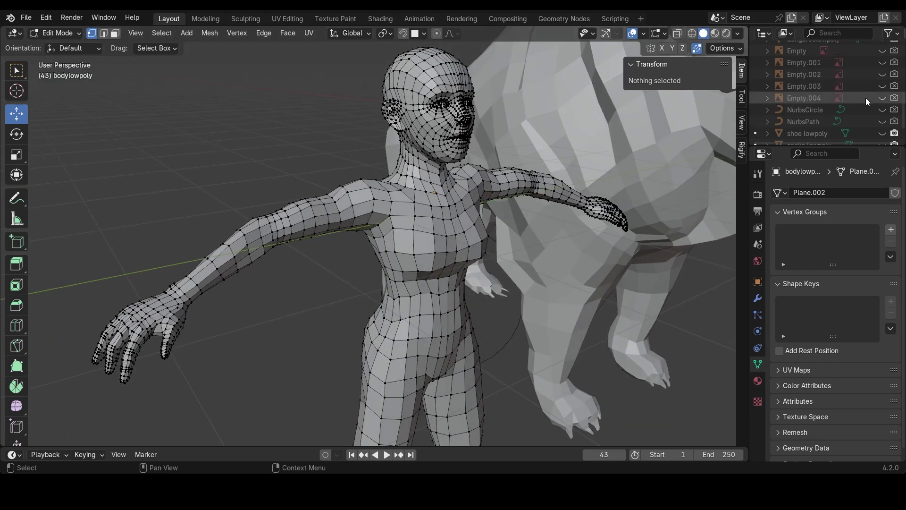
Unhide the turtleneck, socks, shoe and dungaree low-poly meshes over the girl's body
left_click(882, 133)
left_click(884, 121)
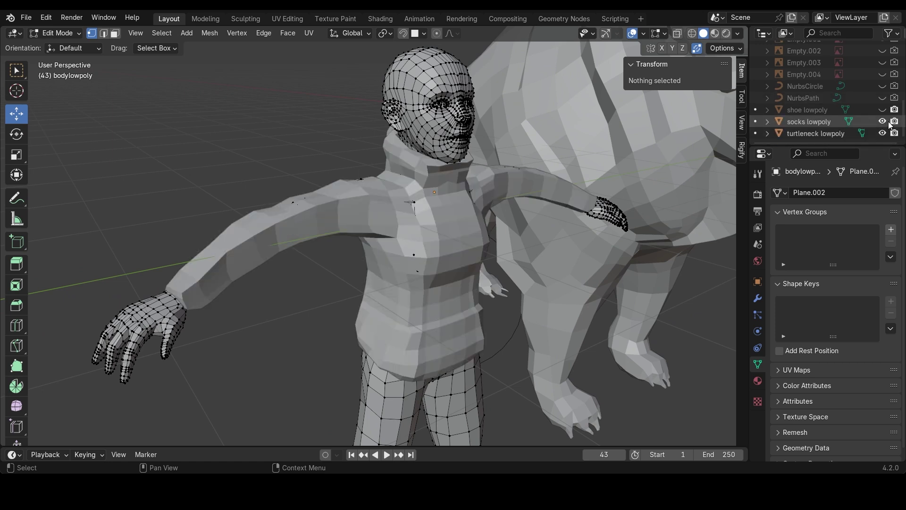
left_click(883, 109)
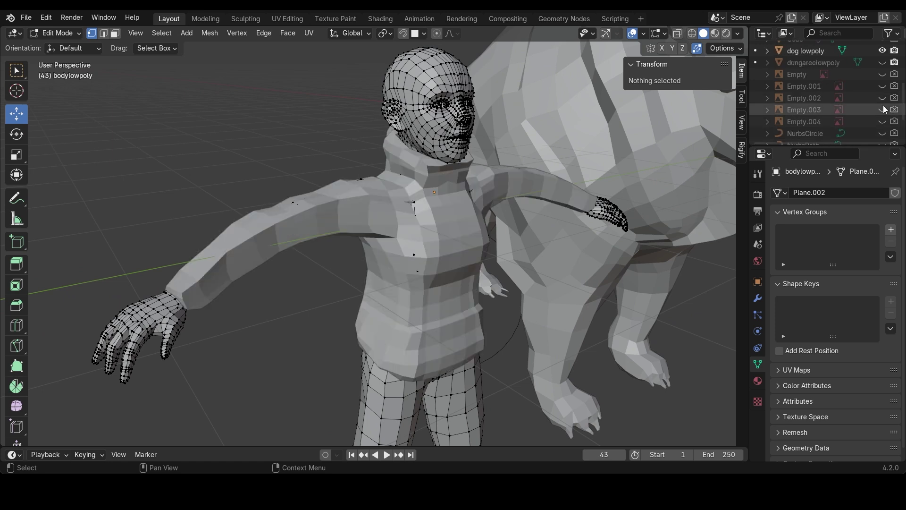
scroll(880, 98, "up", 2)
left_click(882, 86)
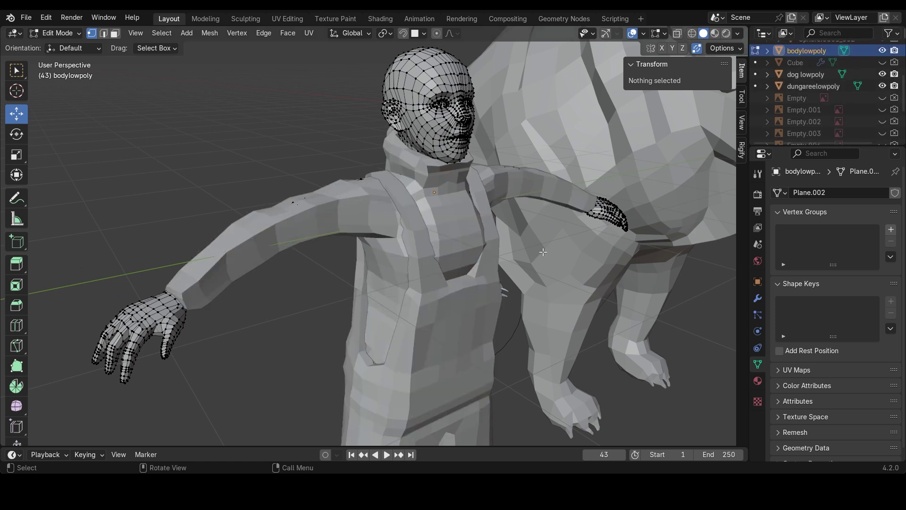
middle_click_drag(472, 245, 508, 253)
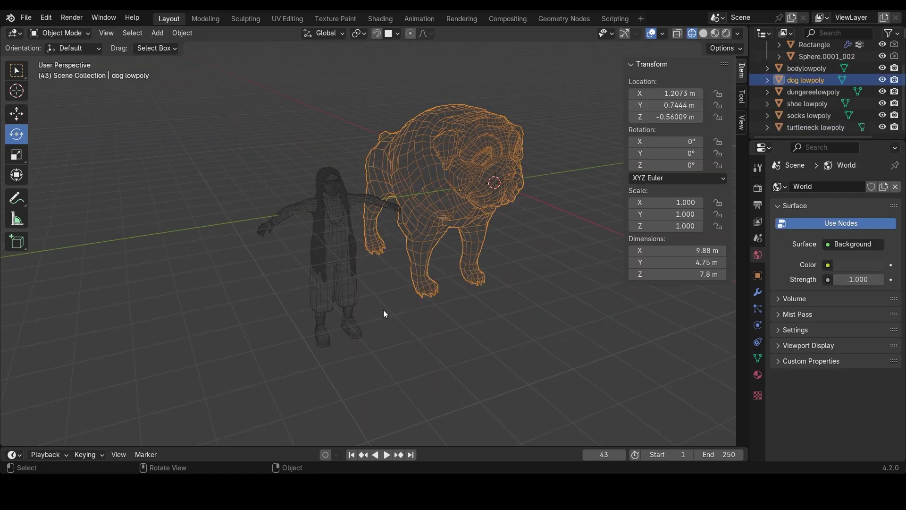
Deselect the dog mesh and examine the wireframes of the girl and the dog
left_click(389, 327)
middle_click_drag(389, 327, 443, 348)
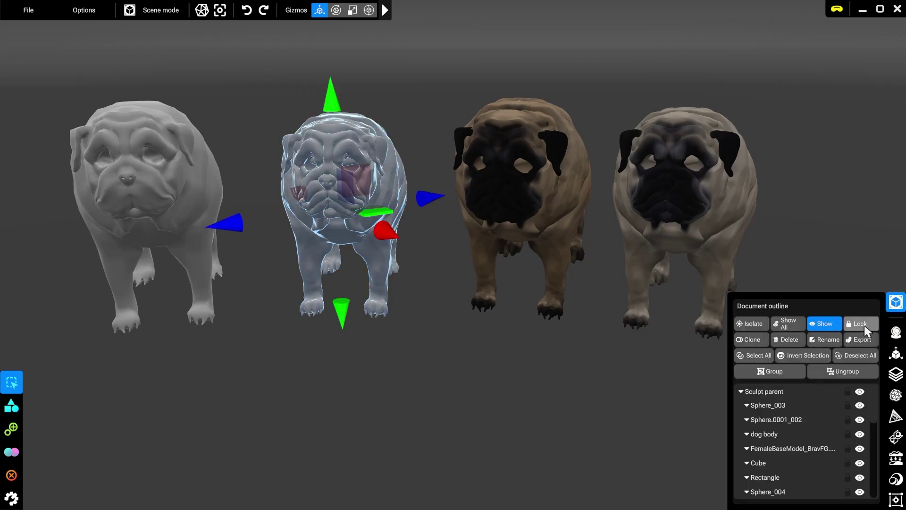
In the sculpting app, copy the brown pug's location and rotation onto the selected grey low-poly pug so the two overlap
left_click(896, 332)
left_click(897, 354)
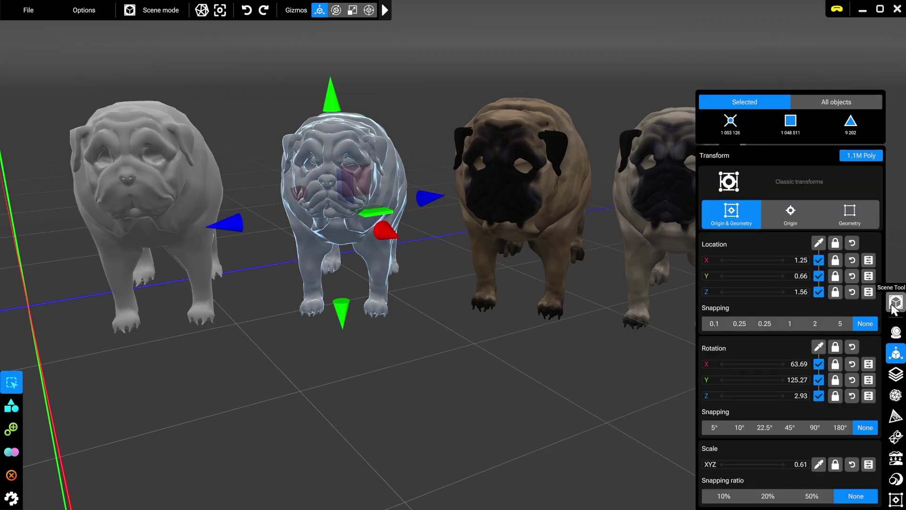
middle_click_drag(494, 349, 510, 381)
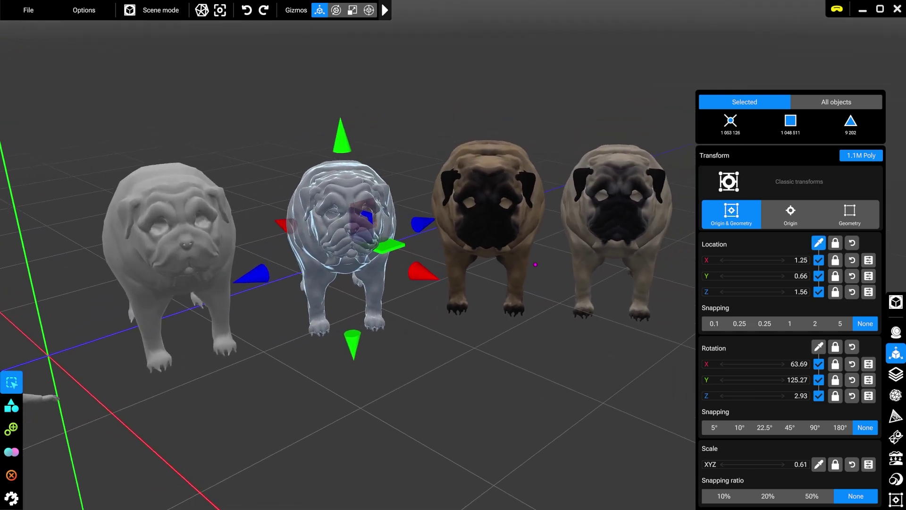
left_click(528, 255)
key("ctrl+shift+z")
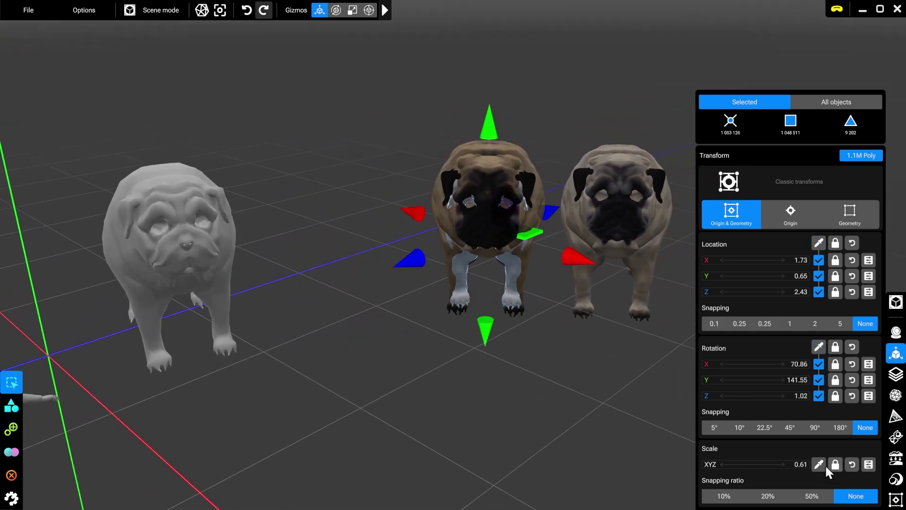
scroll(586, 336, "up", 3)
middle_click_drag(559, 324, 418, 425)
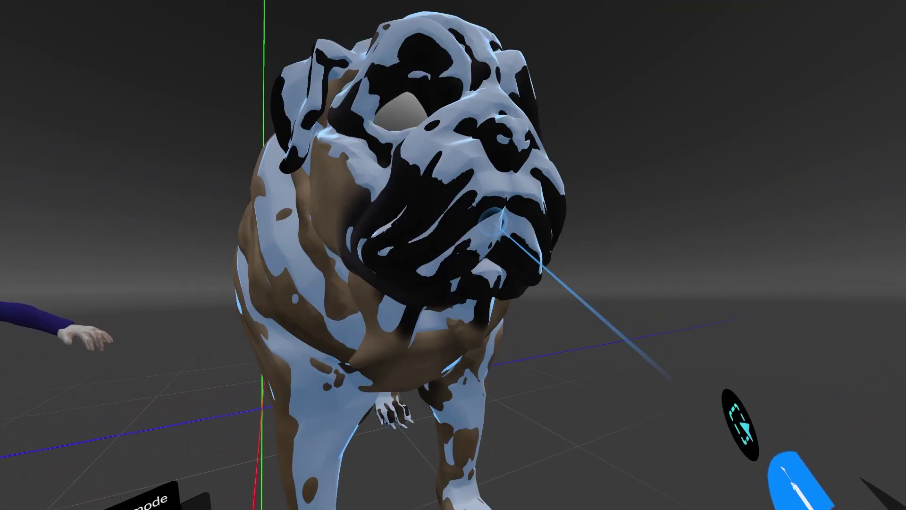
Set the multiresolution of dog lowpoly_001 to Level 1
left_click(487, 223)
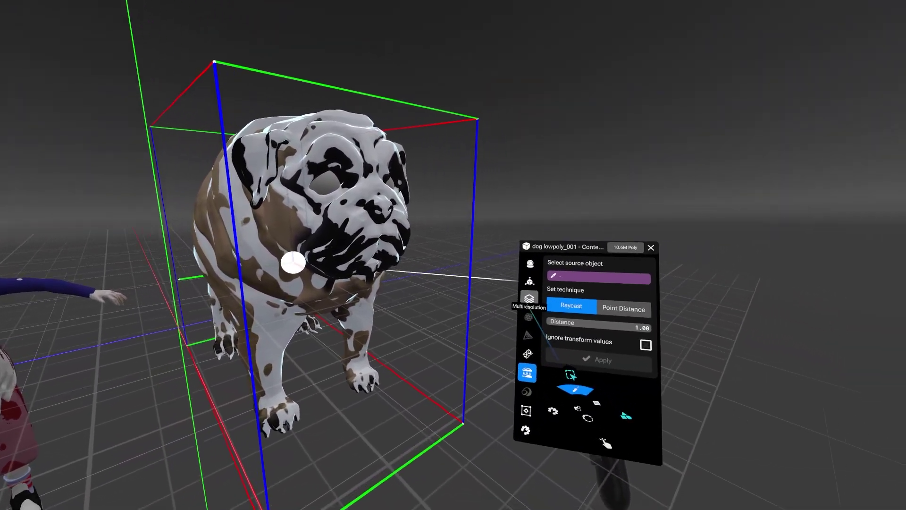
left_click(506, 306)
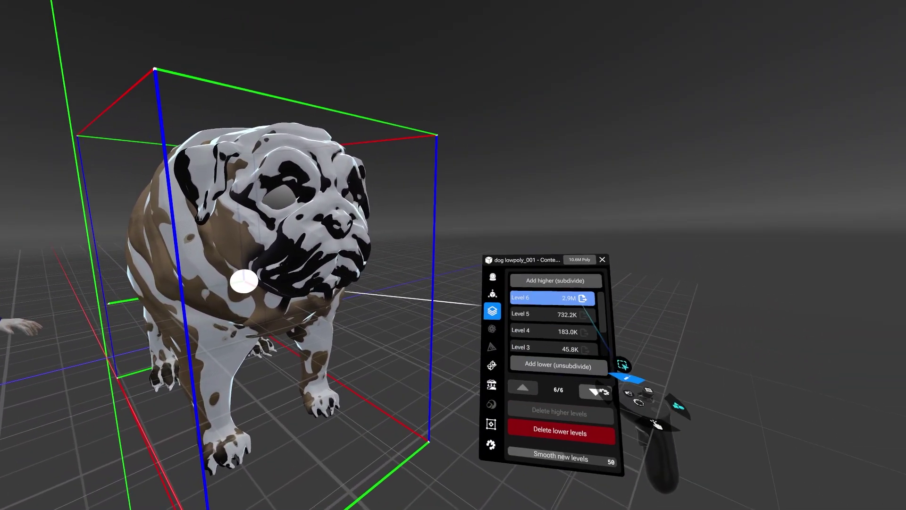
scroll(583, 308, "down", 2)
left_click(558, 322)
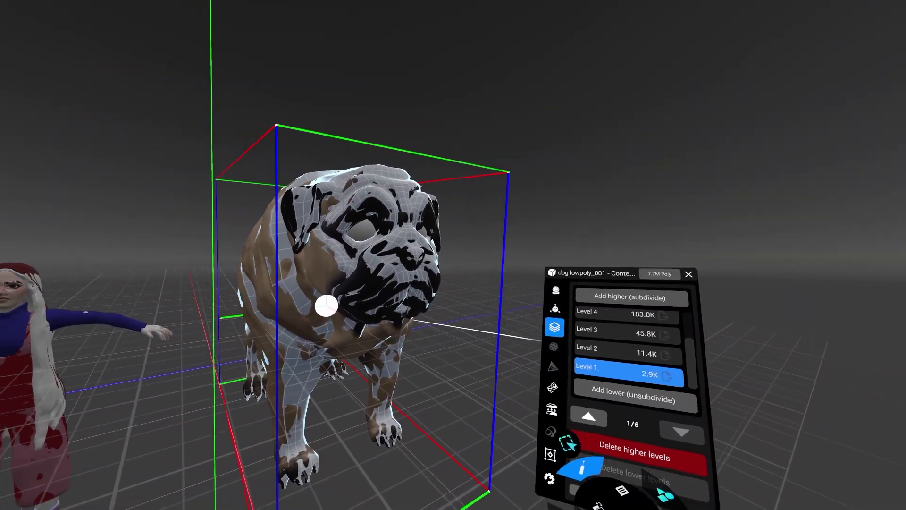
Move dog lowpoly_001 beside the coloured pug sculpt and pick that sculpt as the source object, using the Raycast technique
left_click_drag(406, 295, 488, 301)
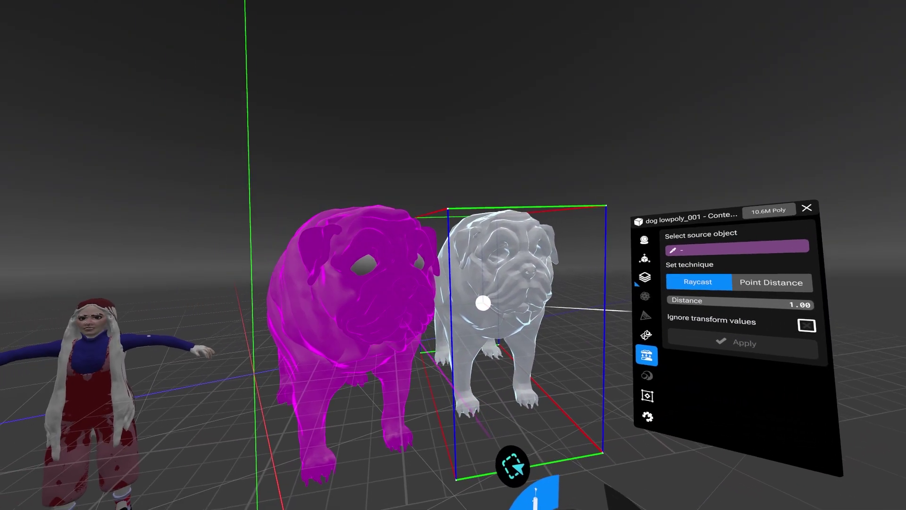
left_click(330, 302)
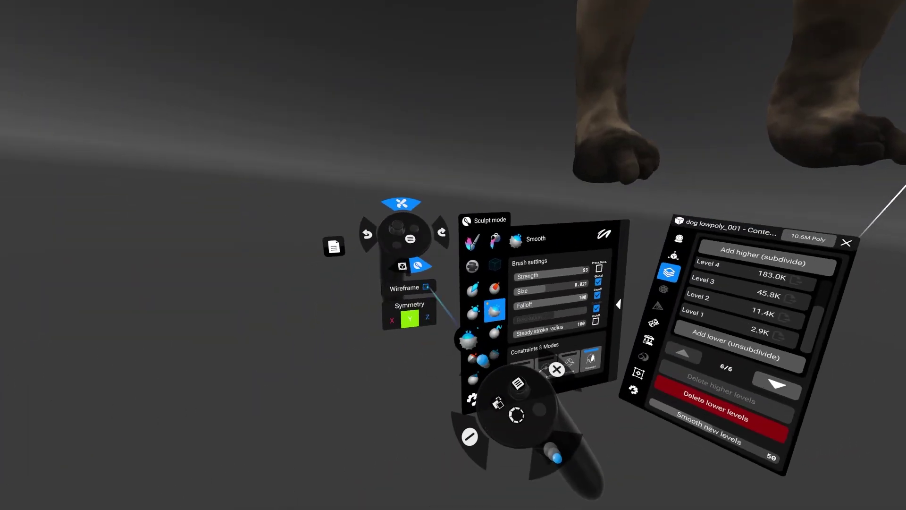
Turn on the wireframe display and set the dog mesh's multiresolution to Level 2
left_click(425, 287)
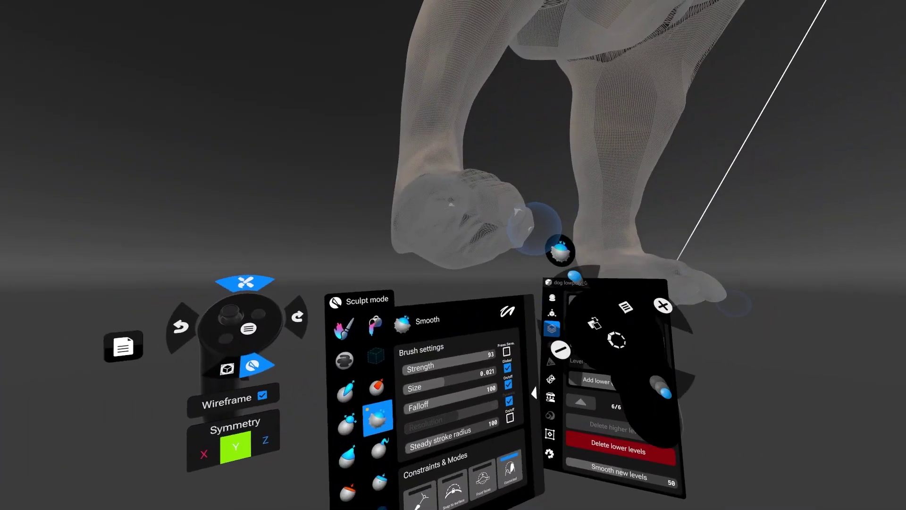
left_click(614, 338)
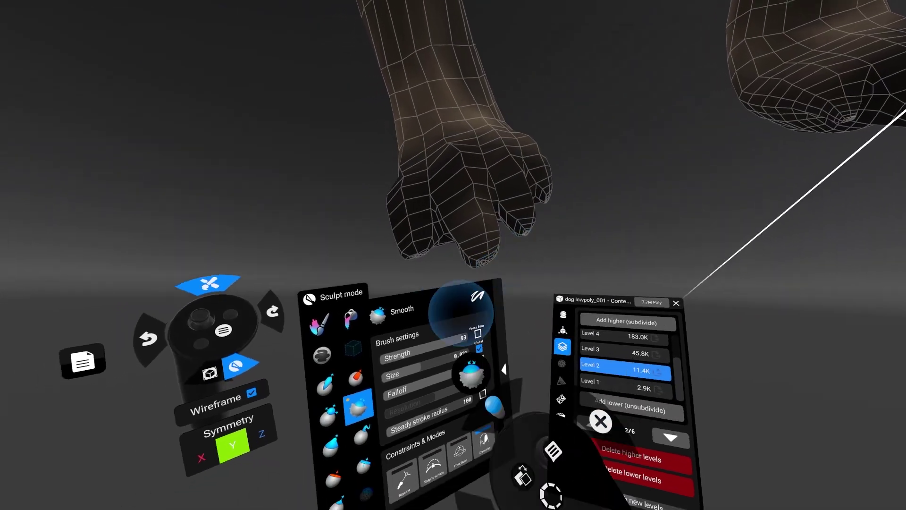
Pull the toe tips of the dog's paw out into pointed claws with the Move brush at strength 100 and Y symmetry
left_click(421, 350)
left_click(422, 378)
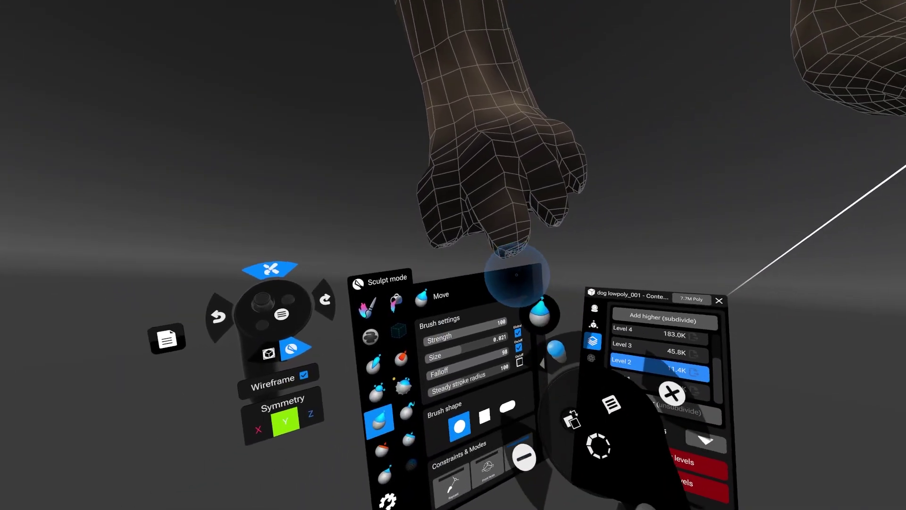
left_click_drag(510, 276, 519, 307)
mouse_move(511, 268)
left_mouse_down()
mouse_move(520, 279)
mouse_move(503, 274)
left_mouse_up()
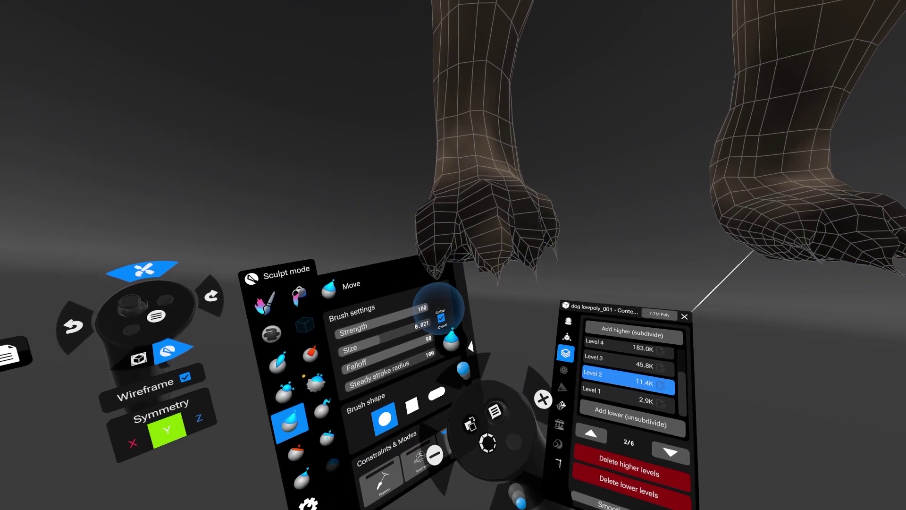
Refine the pointed claws of the dog's paw with the Move brush and a second sculpting brush at Level 2
left_click_drag(441, 273, 446, 284)
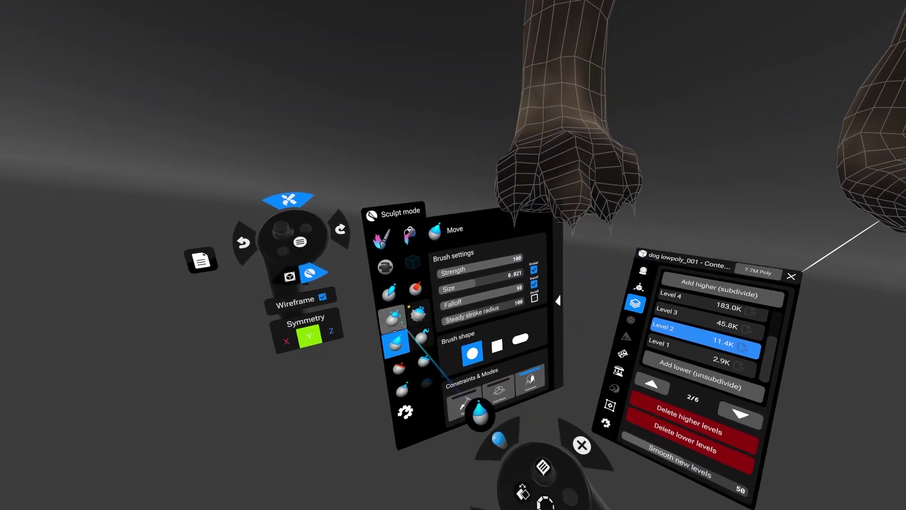
left_click(396, 318)
left_click_drag(496, 252, 485, 266)
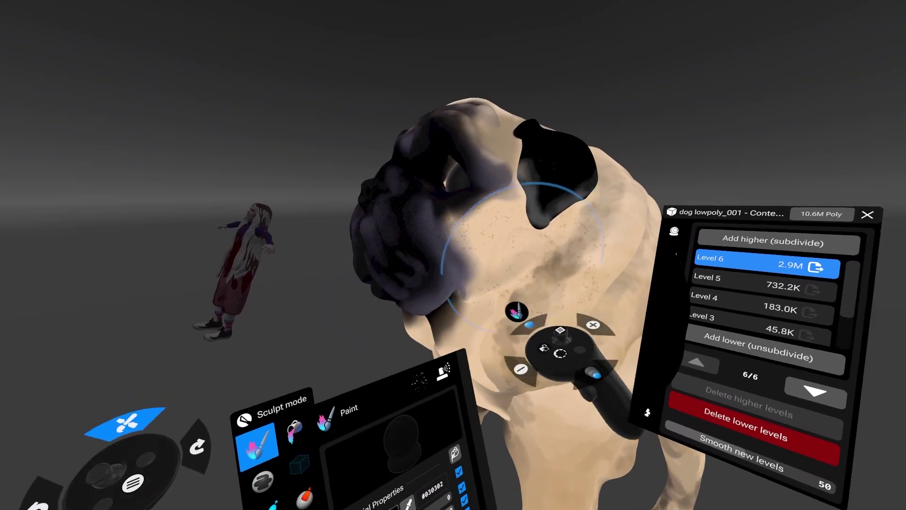
left_click(455, 353)
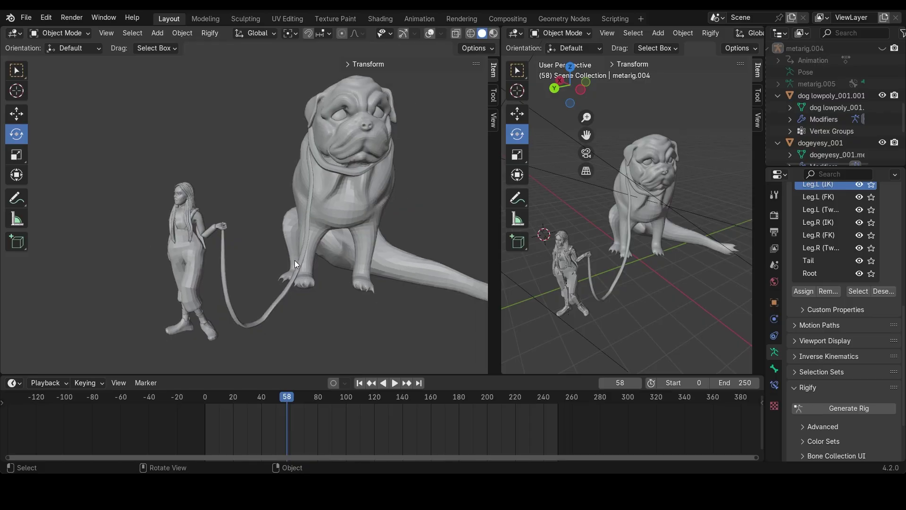
Switch to Blender and show the posed girl and pug in Material Preview shading
middle_click_drag(294, 260, 330, 254)
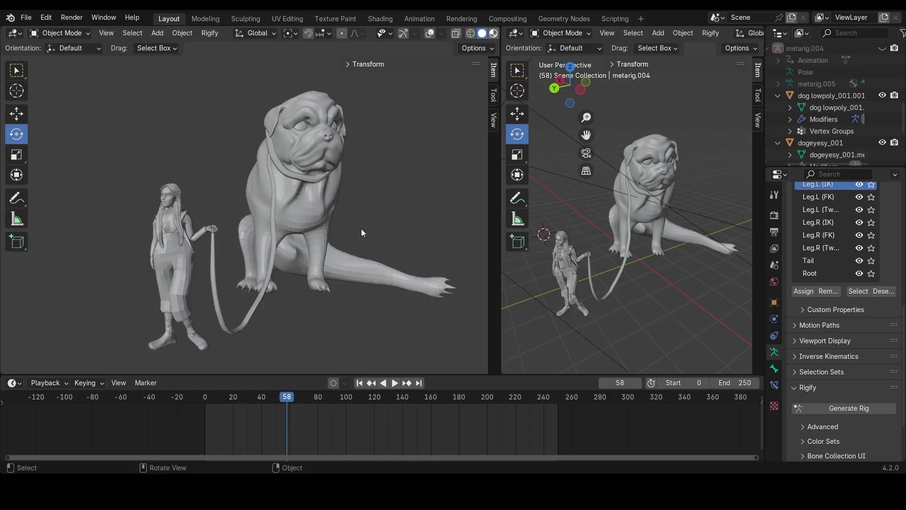
key("z")
key("2")
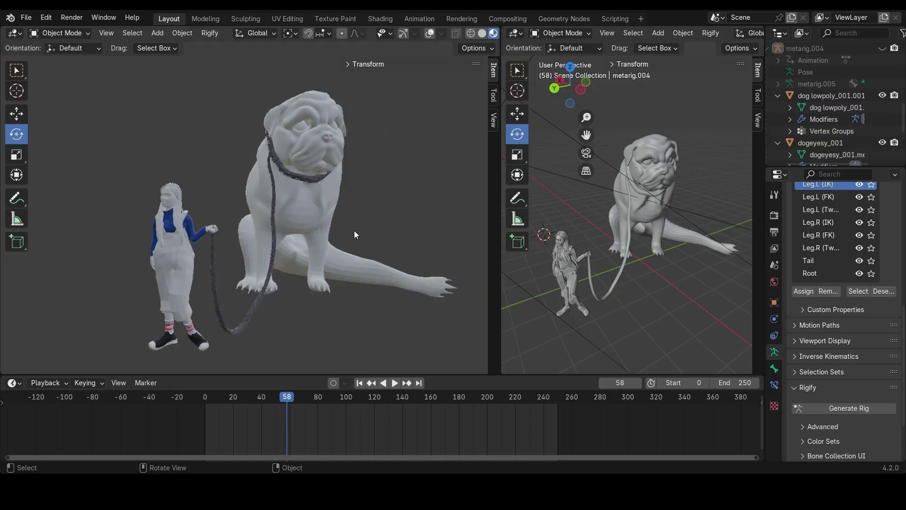
middle_click_drag(369, 256, 344, 256)
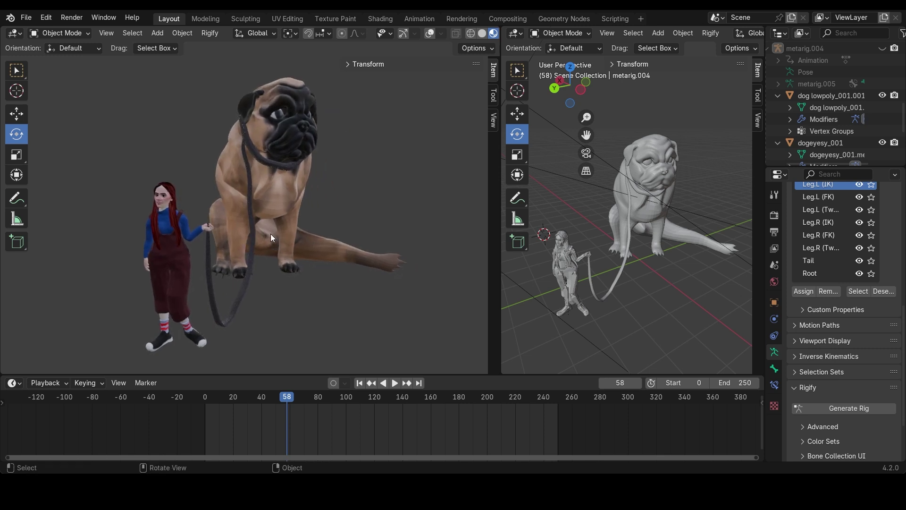
scroll(270, 234, "up", 2)
mouse_move(251, 256)
middle_mouse_down()
mouse_move(343, 193)
mouse_move(384, 185)
mouse_move(398, 208)
mouse_move(294, 204)
mouse_move(313, 219)
mouse_move(245, 247)
middle_mouse_up()
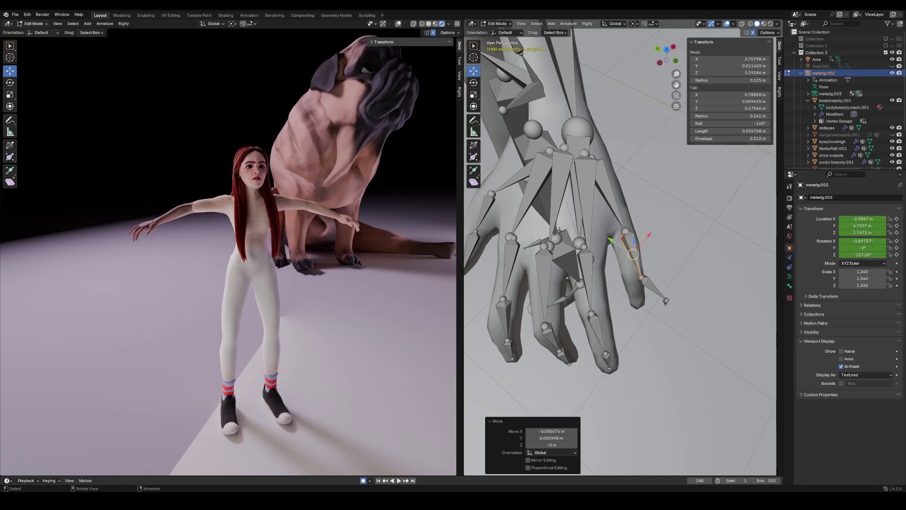
Move, rotate and scale the middle bones of the girl's outermost finger in metarig.002 to fit inside the finger mesh
right_click(646, 300)
left_click(637, 258)
key("g")
left_click(631, 253)
left_click(652, 294)
key("r")
left_click(641, 306)
key("g")
left_click(630, 309)
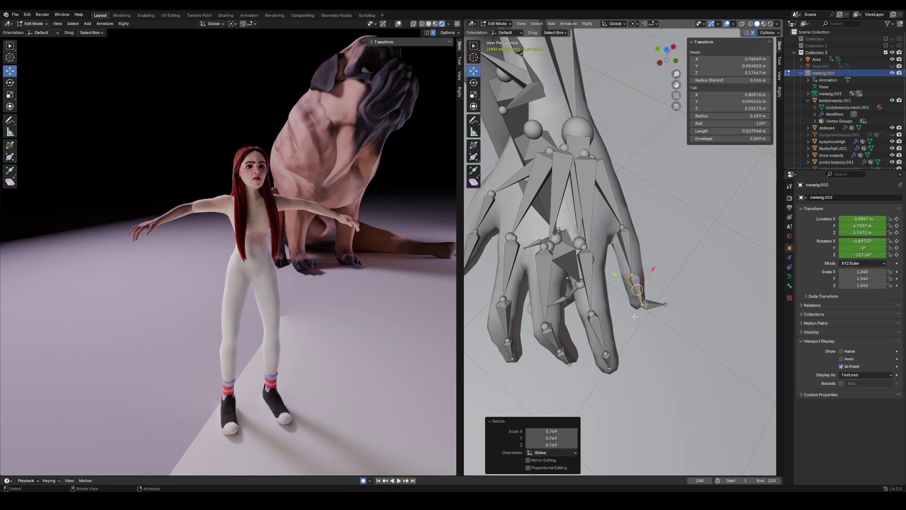
Rotate and move the tip bone of the girl's outermost finger so that it lines up with the fingertip
middle_click_drag(635, 317, 704, 393)
left_click(589, 336)
key("r")
left_click(667, 392)
key("g")
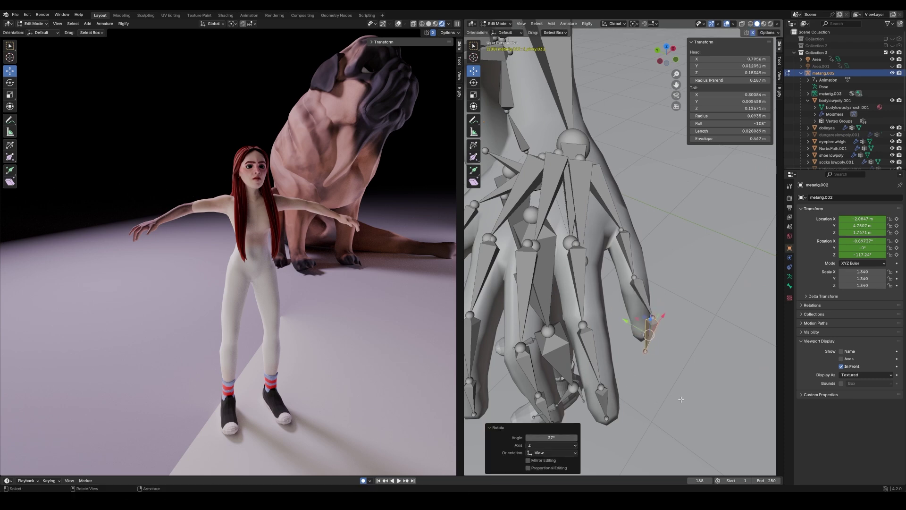
left_click(677, 404)
key("r")
middle_click_drag(692, 385, 597, 365)
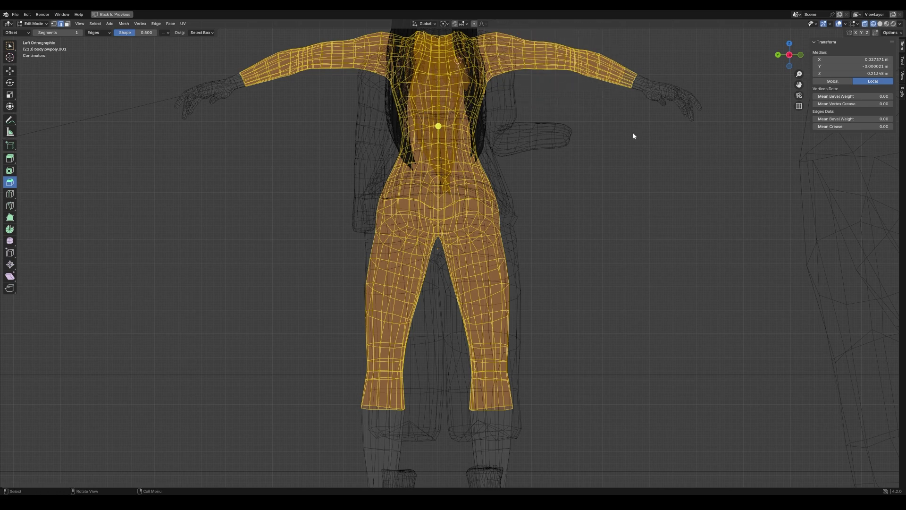
Hide the selected torso, sleeve and leg faces of the girl's body mesh and return to Object Mode
key("h")
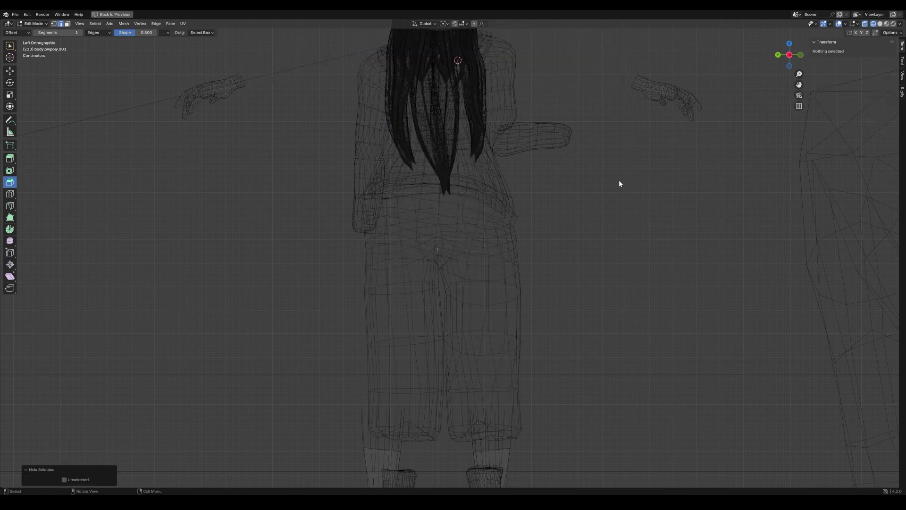
left_click(28, 25)
left_click(32, 32)
Set the viewport to Solid shading with X-ray off, and preview the girl and pug in Material Preview
left_click(880, 23)
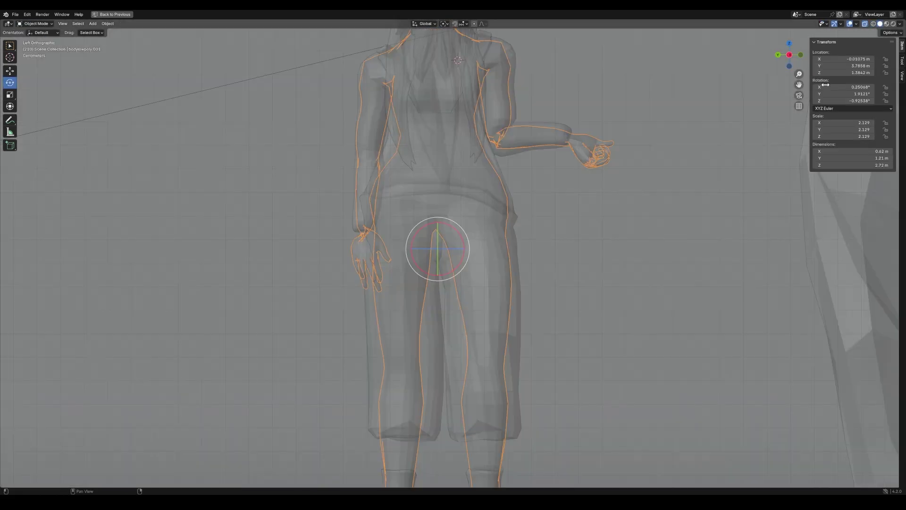
left_click(864, 24)
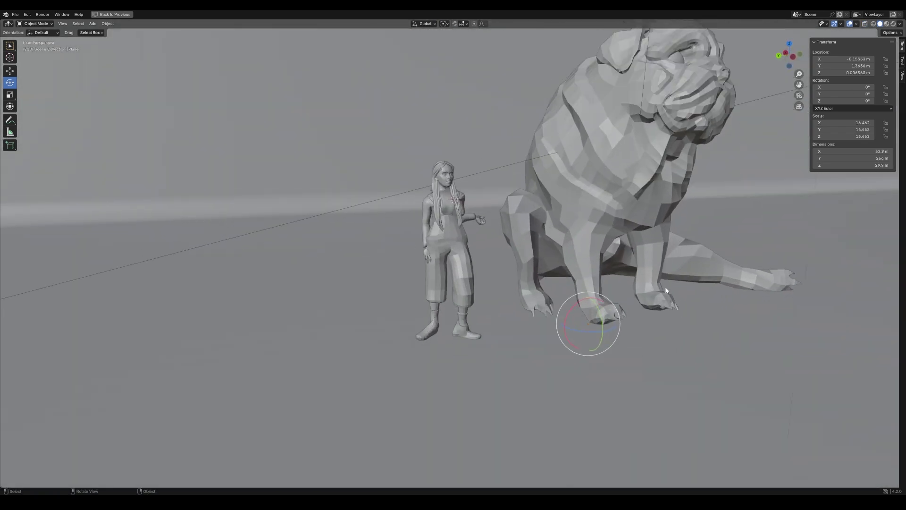
mouse_move(666, 290)
middle_mouse_down()
mouse_move(611, 293)
mouse_move(645, 290)
mouse_move(653, 300)
middle_mouse_up()
scroll(611, 294, "down", 1)
scroll(654, 299, "down", 1)
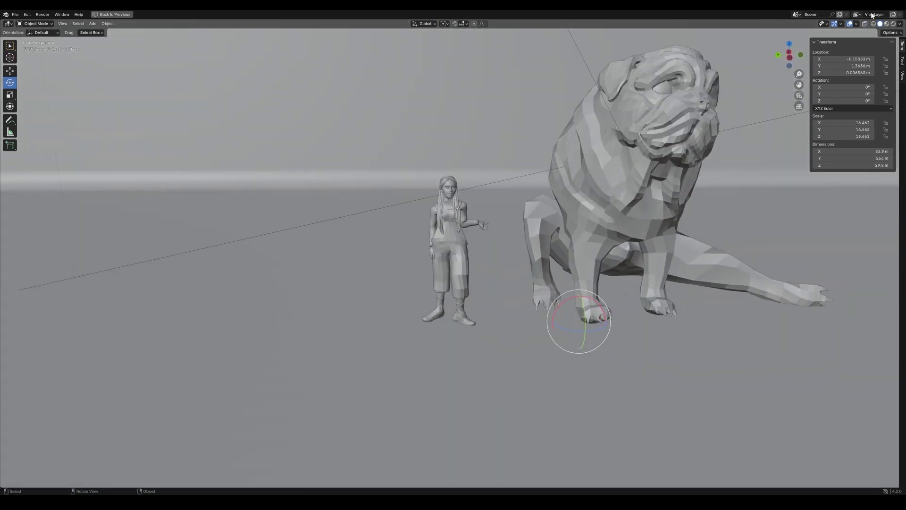
left_click(886, 23)
middle_click_drag(688, 329, 564, 334)
scroll(565, 335, "up", 3)
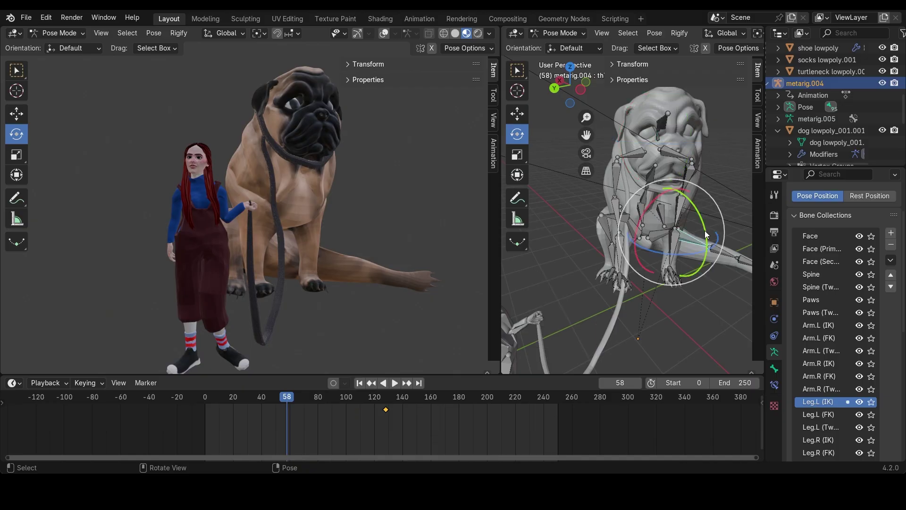
Rotate the thigh bone of the pug's left hind leg in metarig.004 with free trackball rotation and the axis rings
left_click_drag(705, 231, 735, 251)
middle_click_drag(735, 251, 660, 283)
key("r")
key("r")
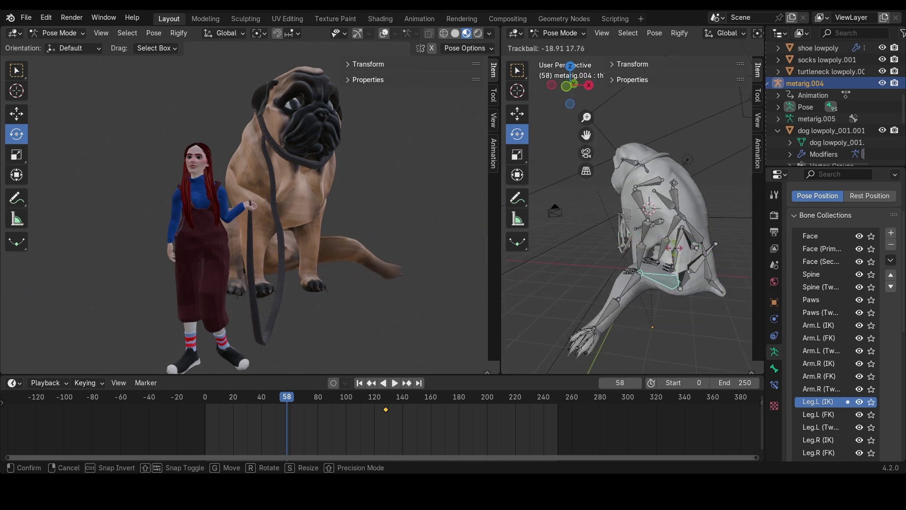
left_click_drag(668, 241, 658, 249)
left_click_drag(656, 264, 648, 283)
left_click_drag(679, 240, 697, 245)
Select the shin bone of the pug's left hind leg and rotate it to bend the lower leg
left_click(624, 263)
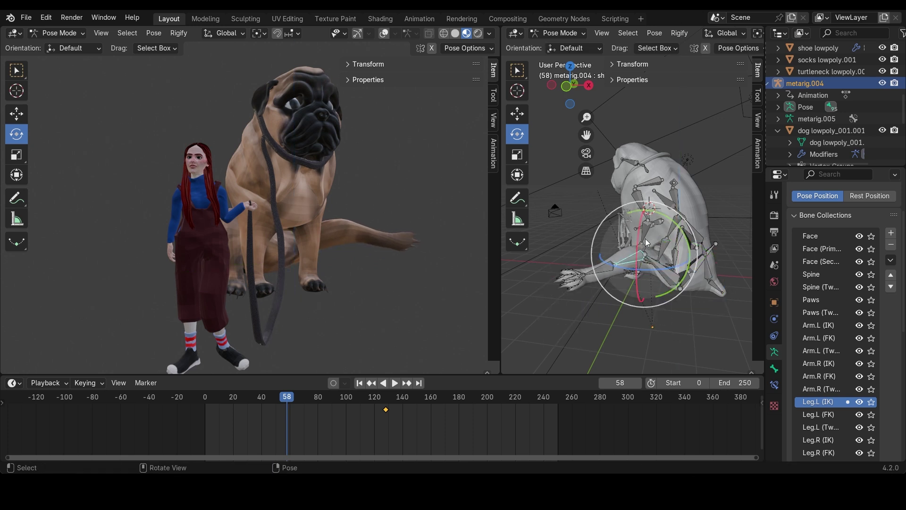
left_click_drag(638, 246, 634, 254)
left_click_drag(631, 212, 666, 272)
left_click(638, 315)
Adjust the rotation and position of the left hind leg's thigh bone from the pug's side
middle_click_drag(667, 272, 701, 269)
left_click_drag(701, 269, 718, 243)
left_click_drag(719, 243, 723, 229)
left_click_drag(704, 158, 705, 158)
middle_click_drag(703, 191, 698, 214)
left_click(695, 230)
left_click_drag(724, 216, 713, 239)
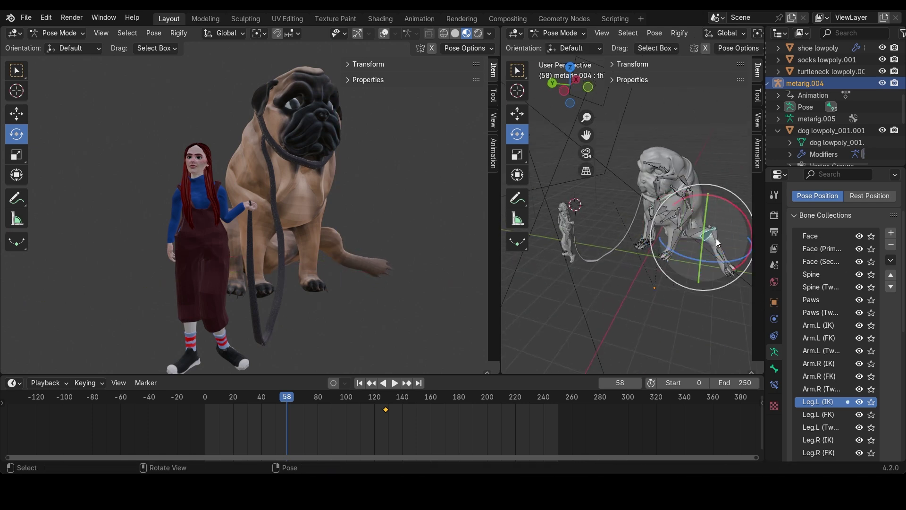
key("g")
left_click(709, 228)
left_click(720, 247)
Rotate and move the pug's left hind leg bones to lay the leg out beside the sitting body
middle_click_drag(723, 258, 679, 227)
left_click_drag(667, 191, 707, 190)
middle_click_drag(720, 236, 562, 248)
left_click(635, 249)
key("g")
left_click(637, 265)
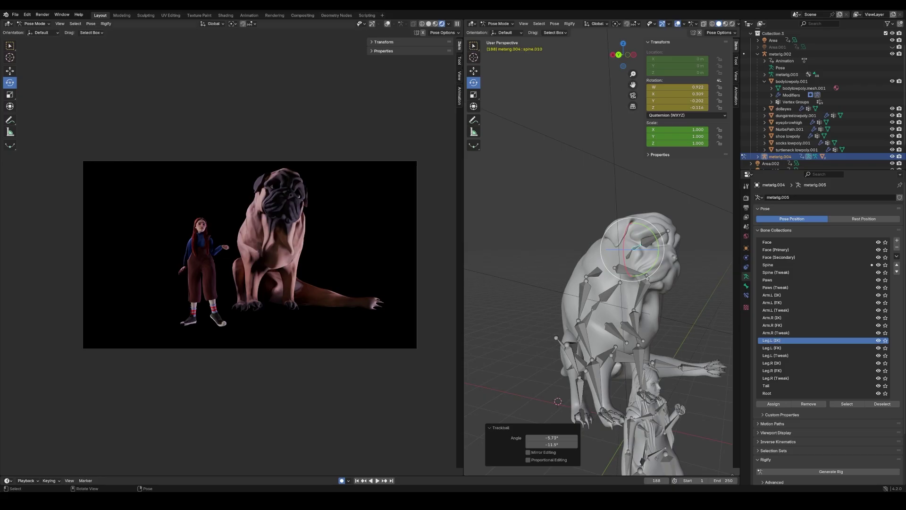
Examine the pose of the girl and pug up close in the rendered camera view
scroll(229, 249, "up", 1)
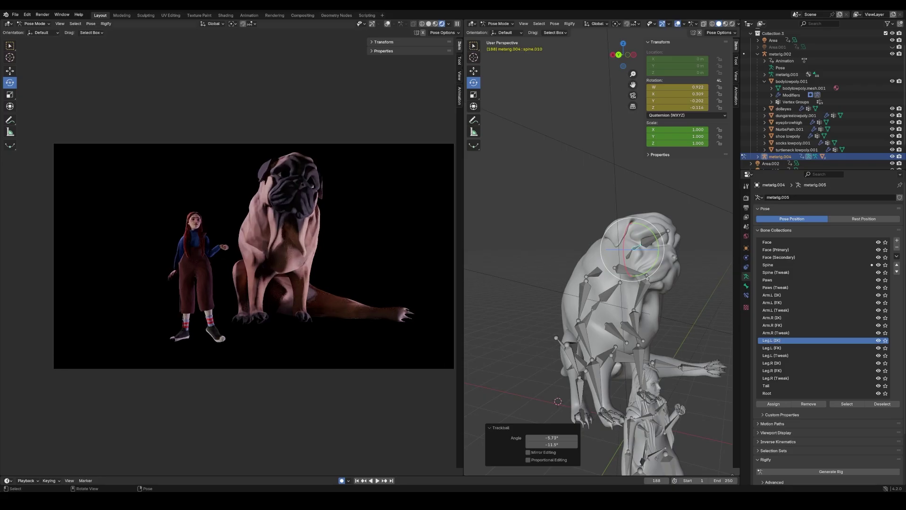
middle_click_drag(368, 298, 342, 308, "shift")
scroll(342, 307, "up", 1)
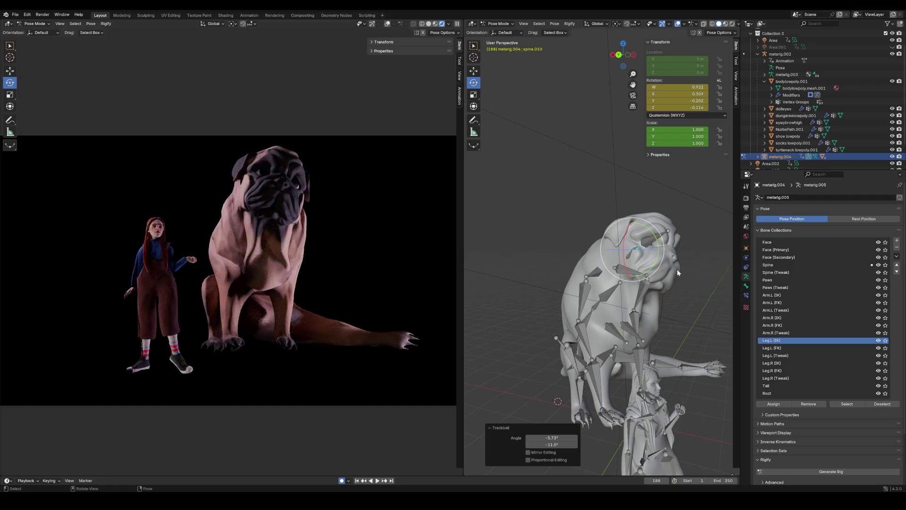